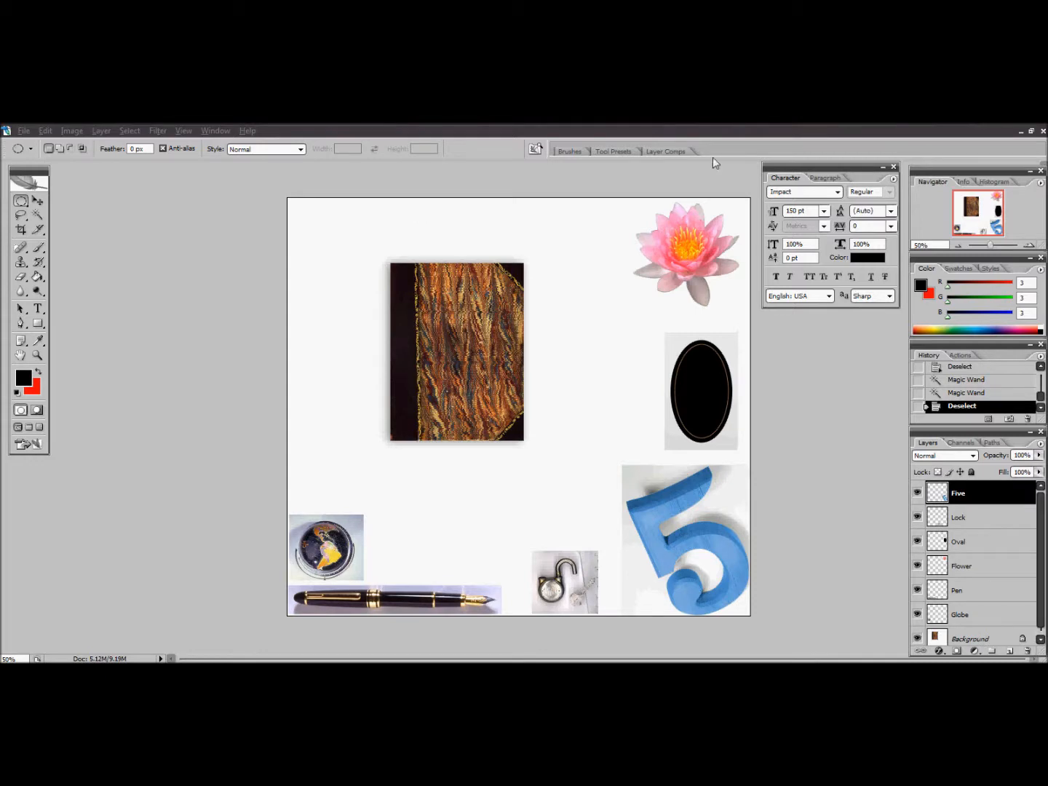
Bring up the finished composite Selection Tools 2 - End.psd for reference and switch back to the other open document
left_click(1021, 132)
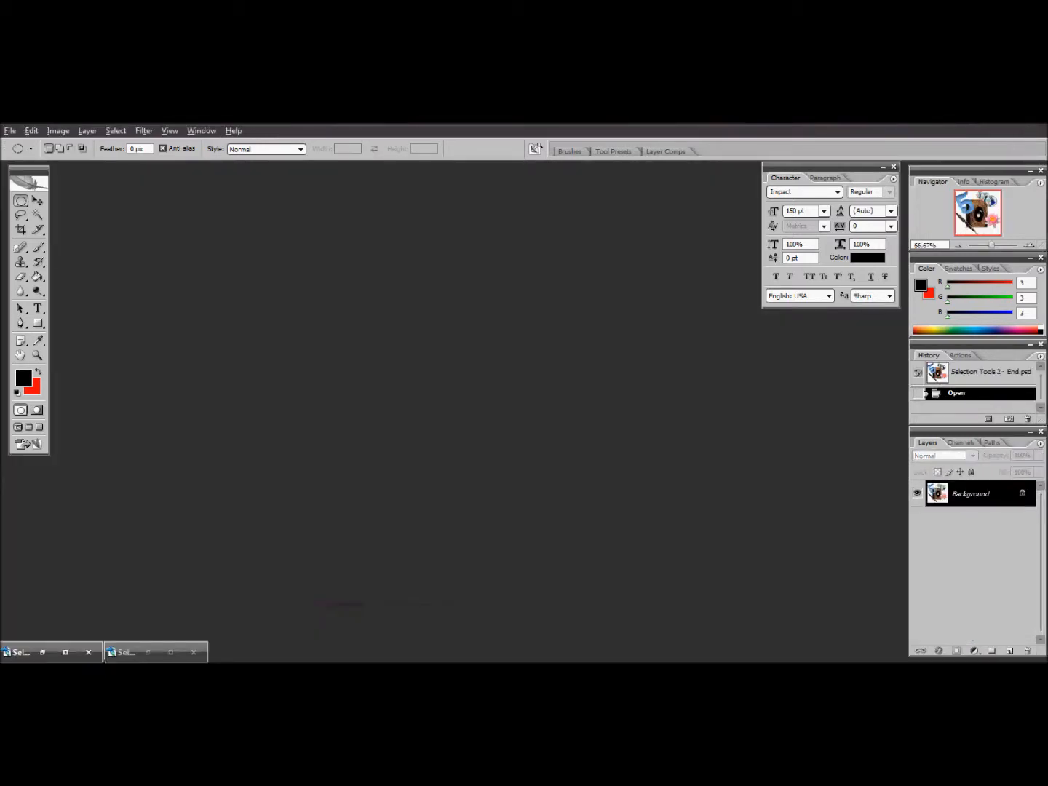
left_click(66, 653)
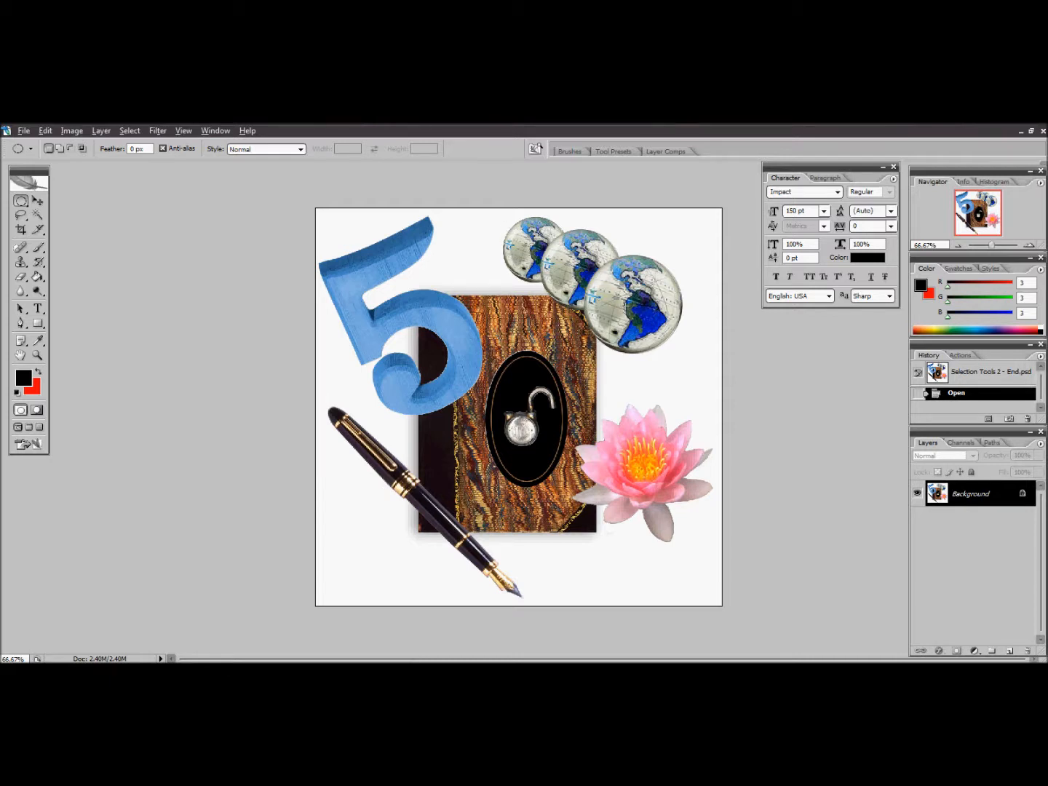
left_click(1021, 132)
left_click(171, 654)
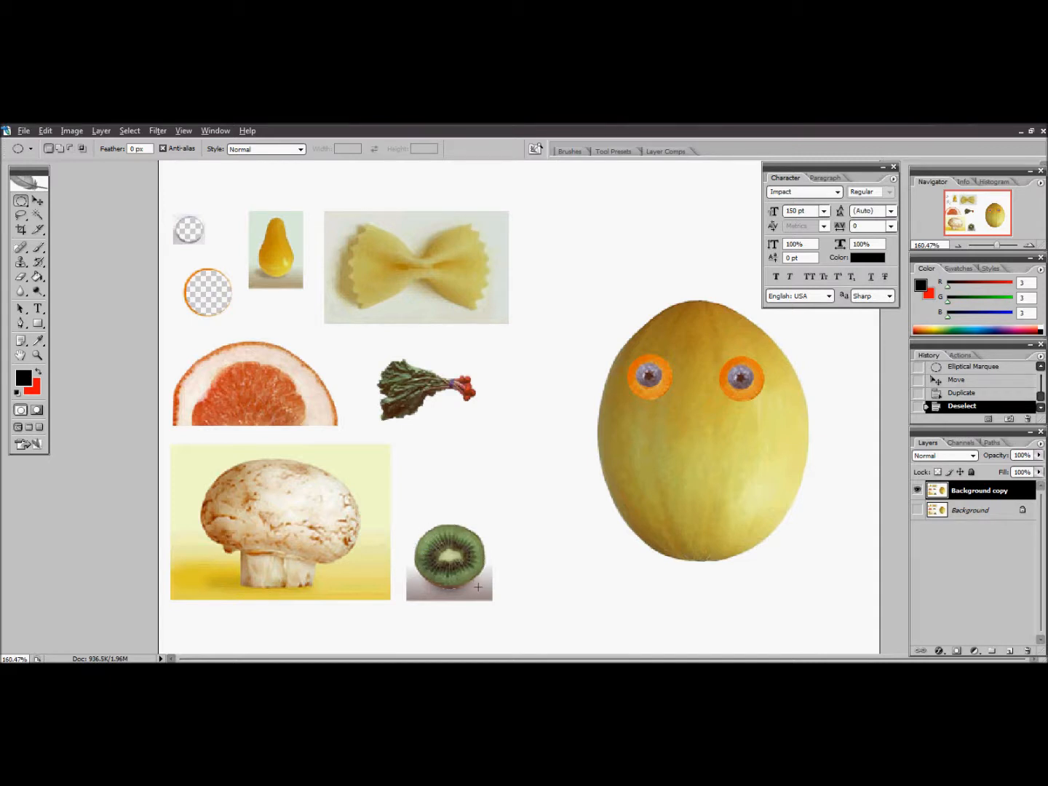
Select the kiwi slice with an elliptical marquee, move it onto the melon as a mouth, and deselect
left_click_drag(478, 586, 483, 589)
key("v")
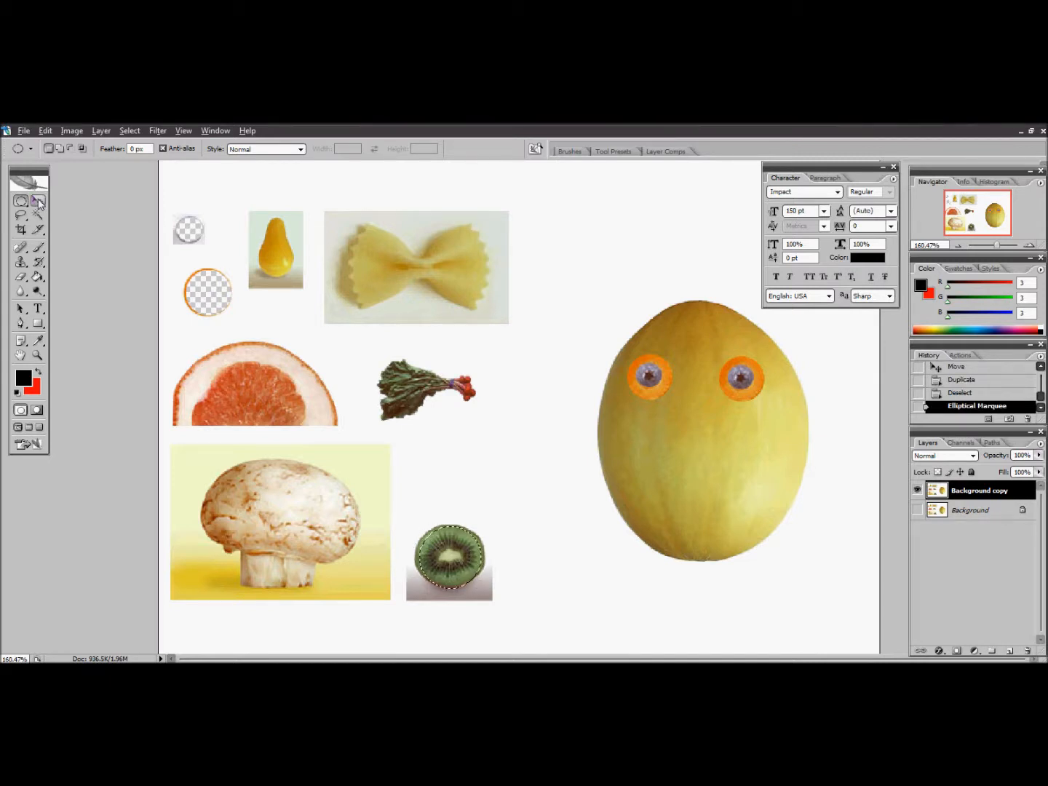
left_click_drag(489, 531, 749, 473)
key("m")
key("ctrl+d")
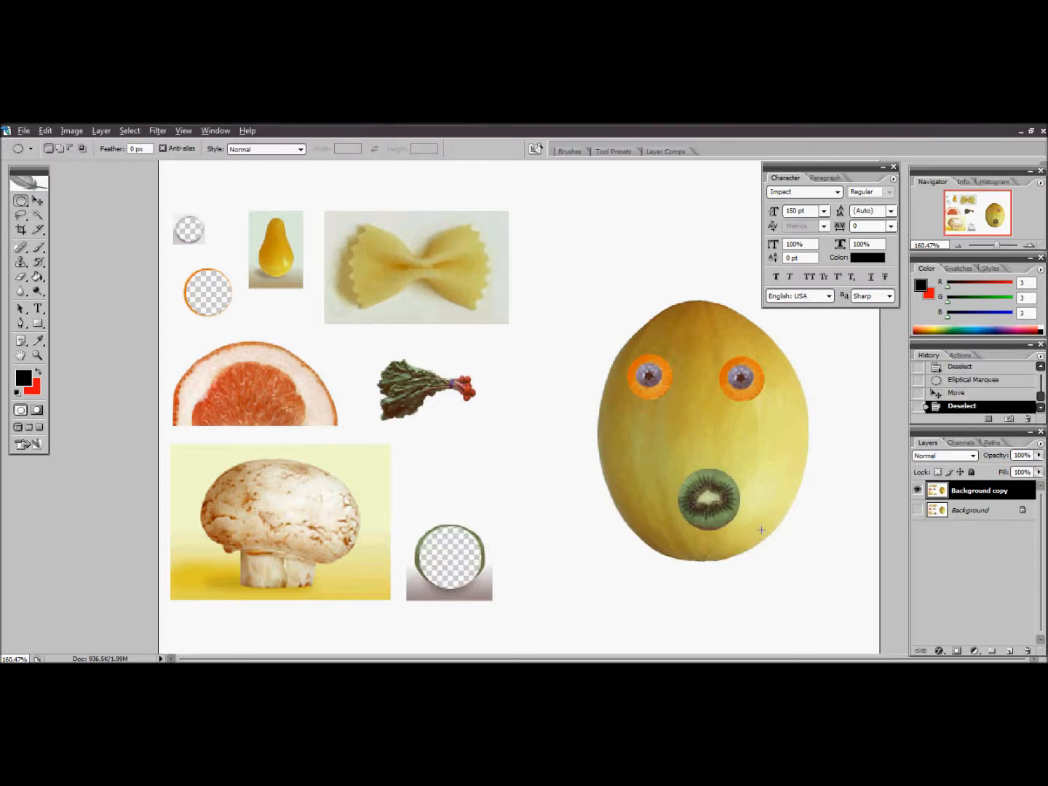
Move the entire Background copy layer around with nothing selected, leaving it slightly offset horizontally
left_click(38, 201)
left_click_drag(705, 498, 698, 474)
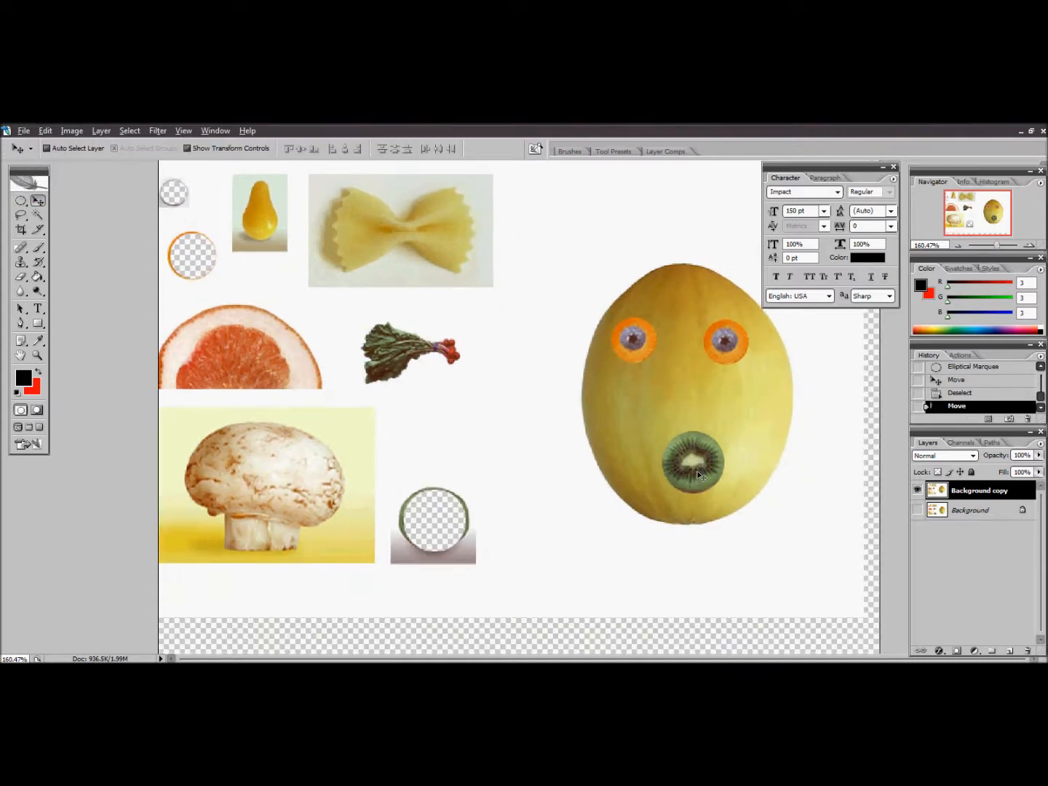
left_click_drag(540, 338, 569, 376)
Draw an elliptical marquee around the kiwi mouth on the melon and switch to the Move tool
left_click(21, 201)
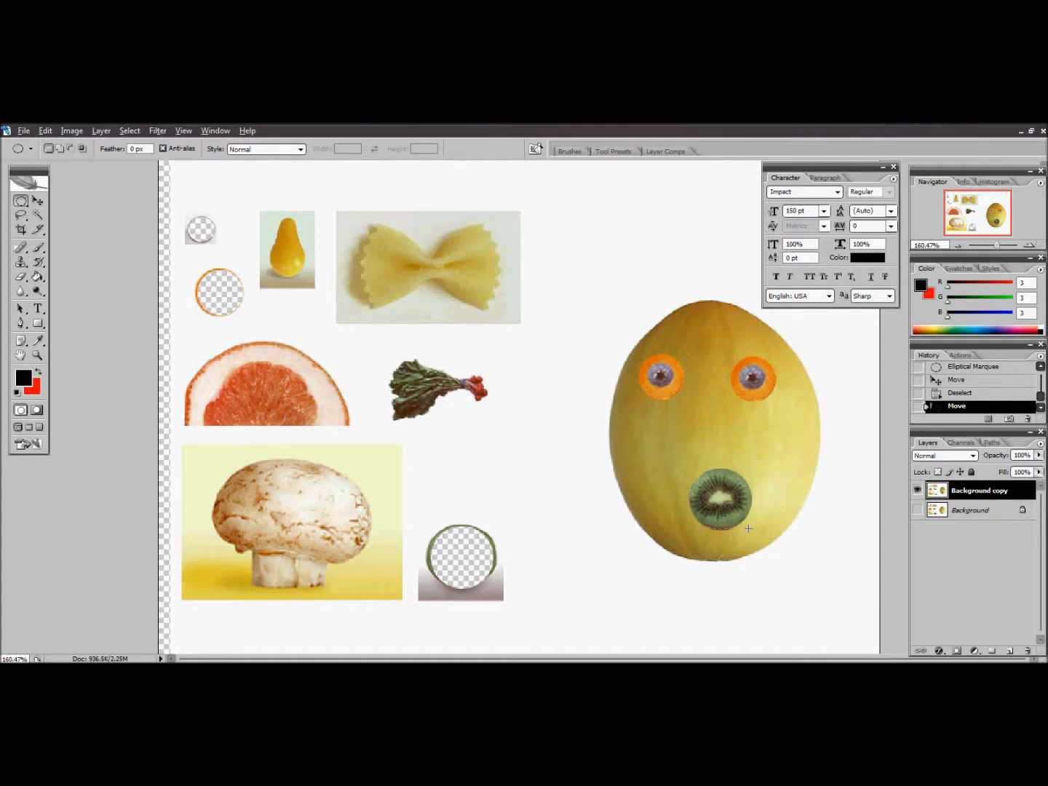
left_click_drag(748, 528, 631, 427)
key("v")
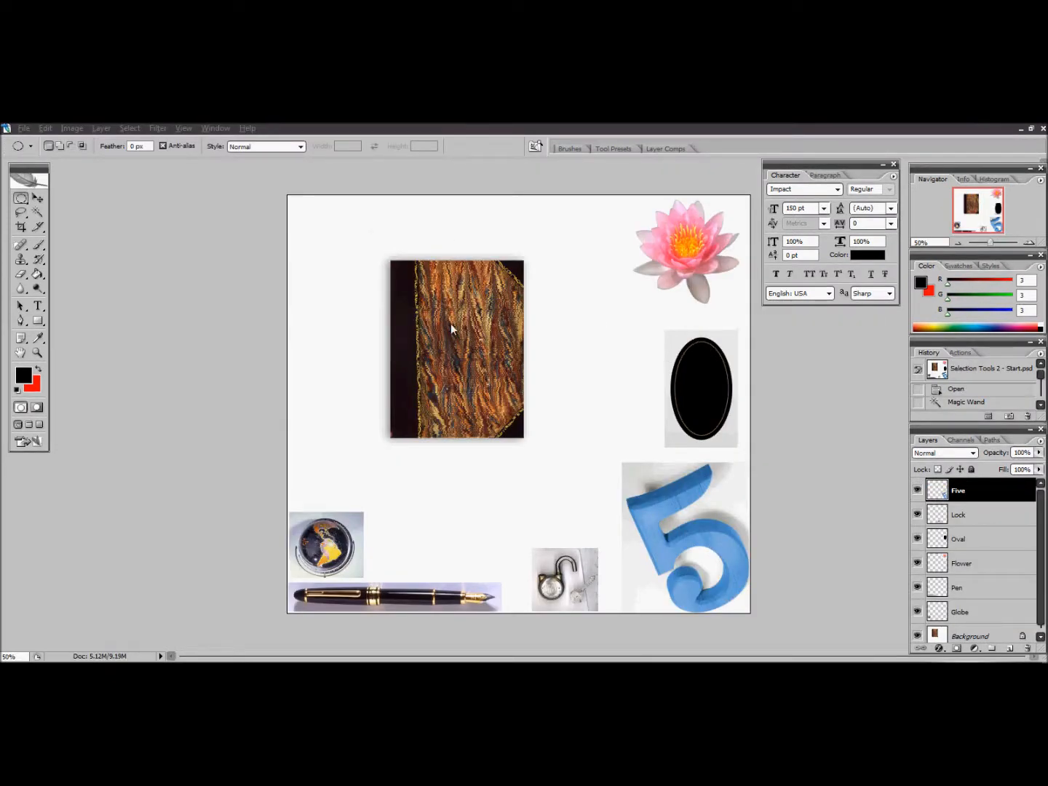
Select the black oval with an elliptical marquee, activate the Oval layer, and move the selection onto the book cover
left_click(22, 199)
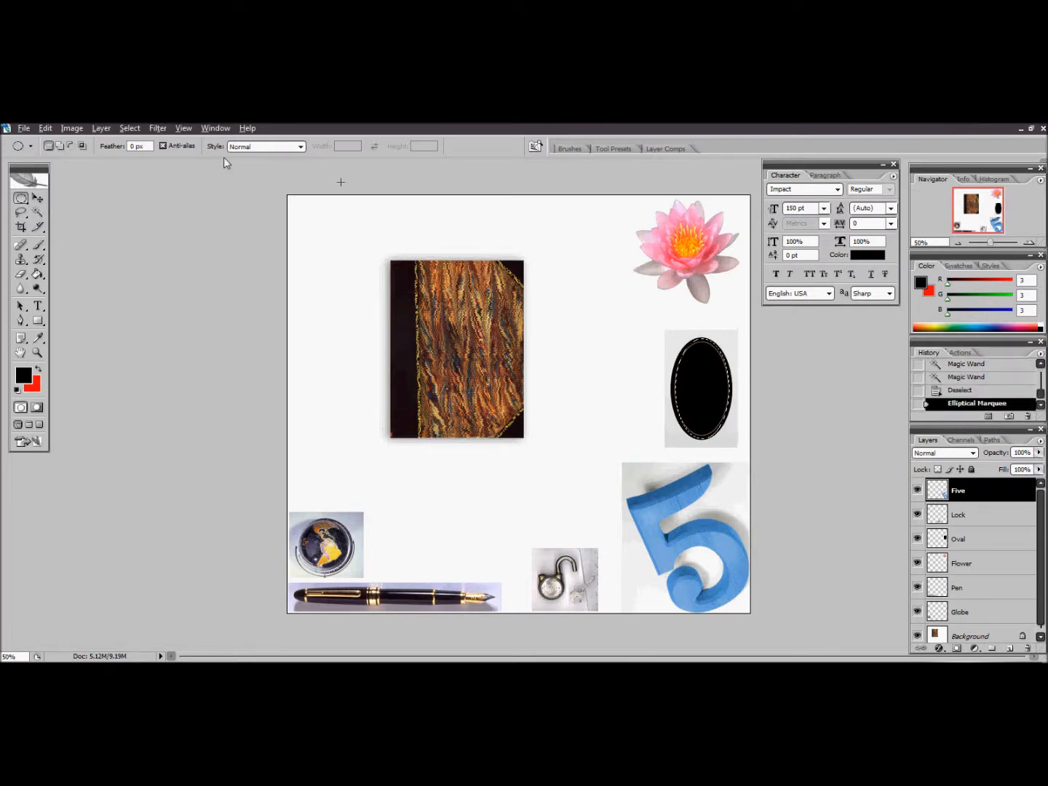
left_click(38, 197)
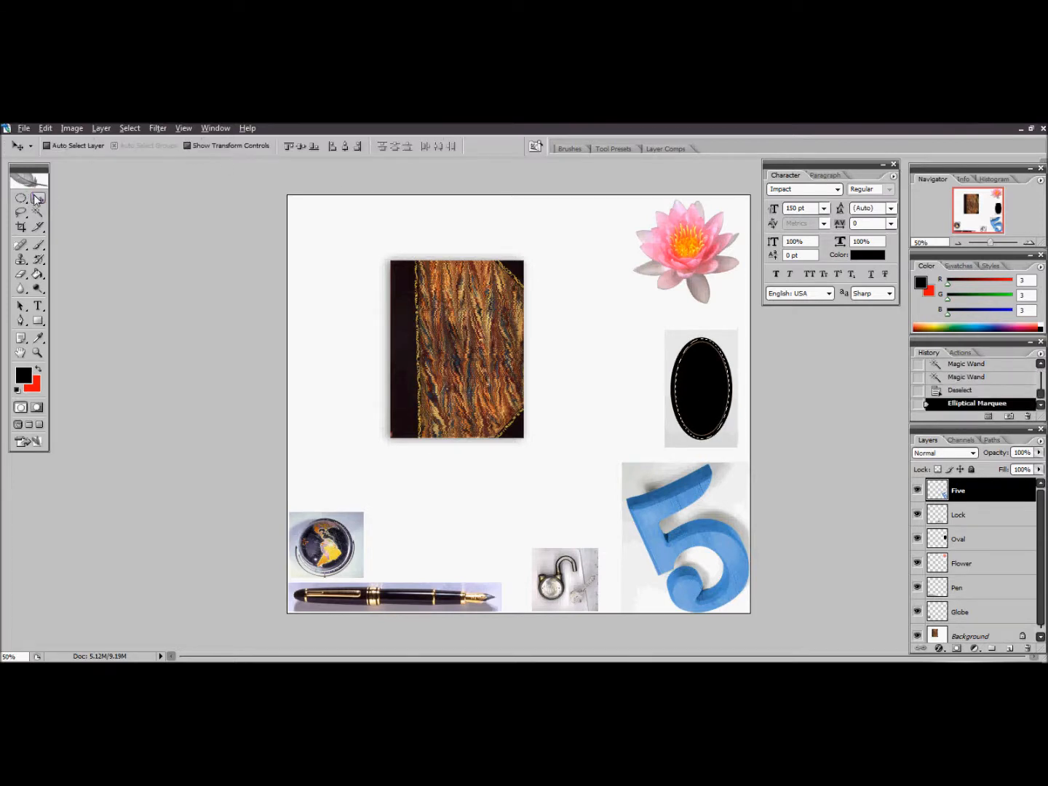
left_click(709, 399)
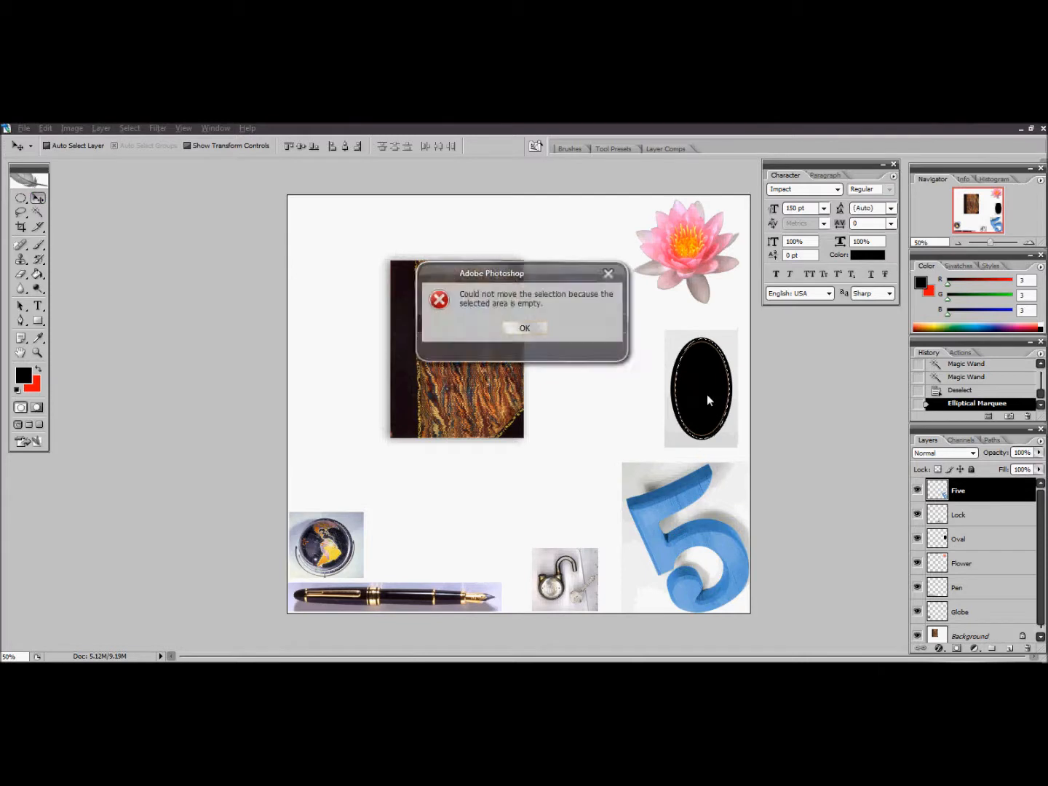
left_click(525, 328)
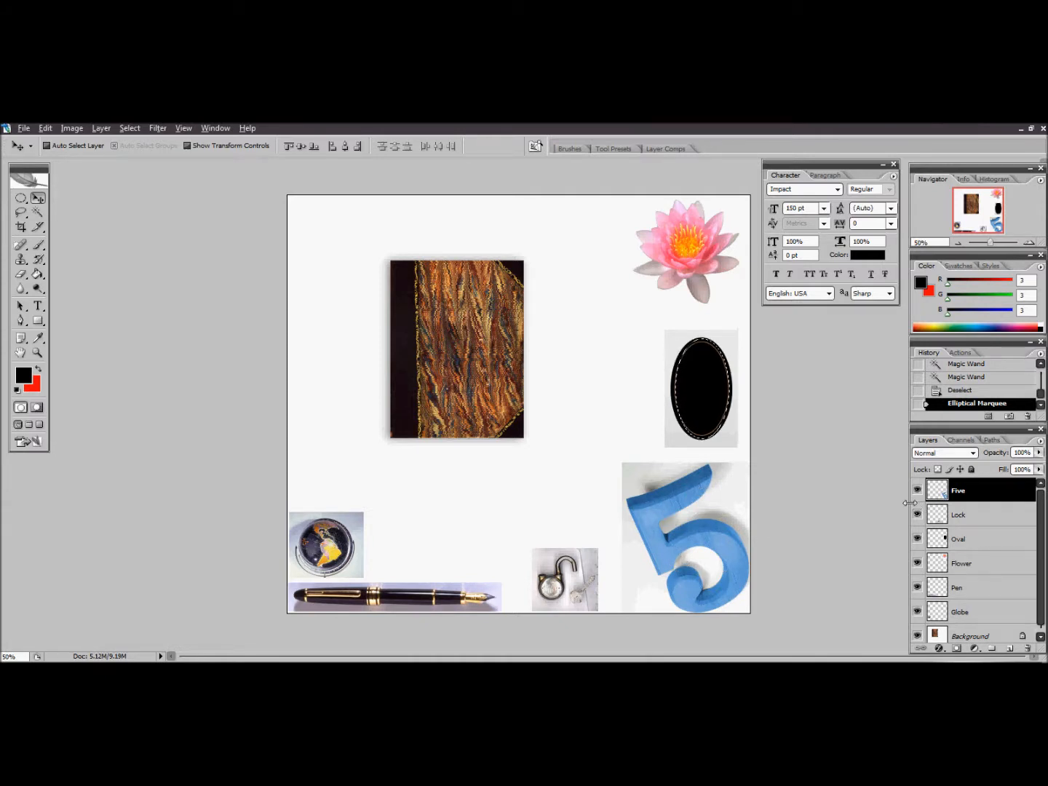
left_click(963, 540)
left_click_drag(712, 393, 469, 348)
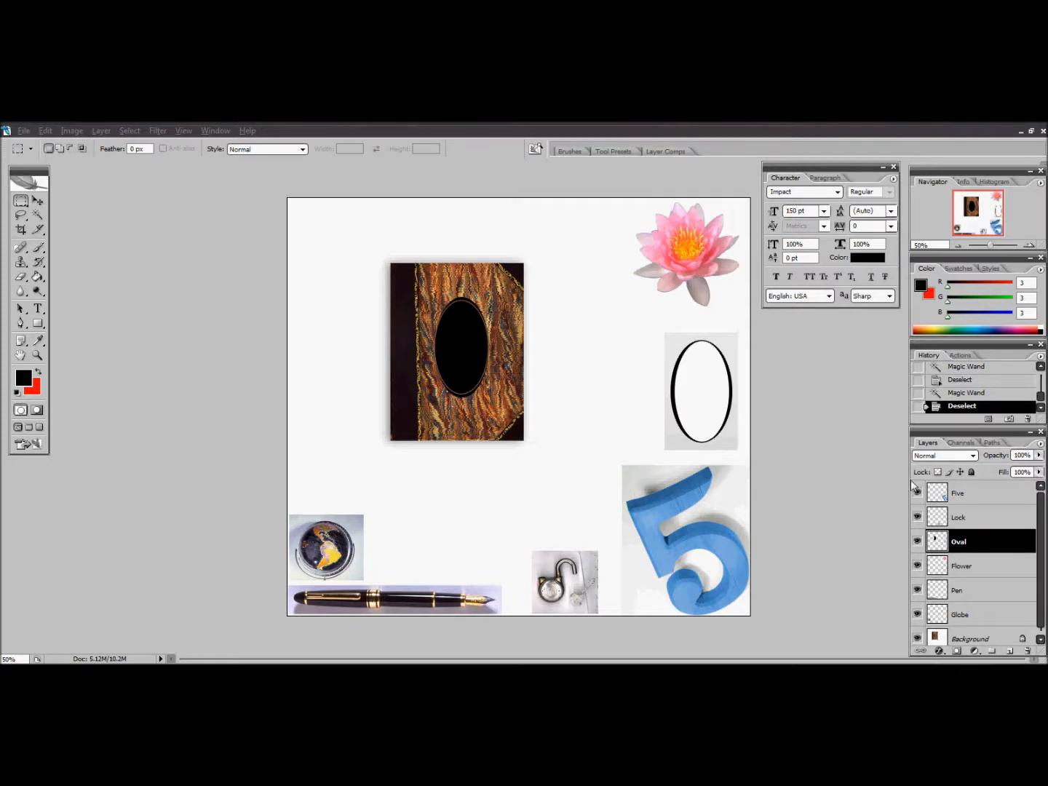
Activate the Five layer and select the blue 5 with the Magic Wand at tolerance 32, adding its missed areas
left_click(972, 500)
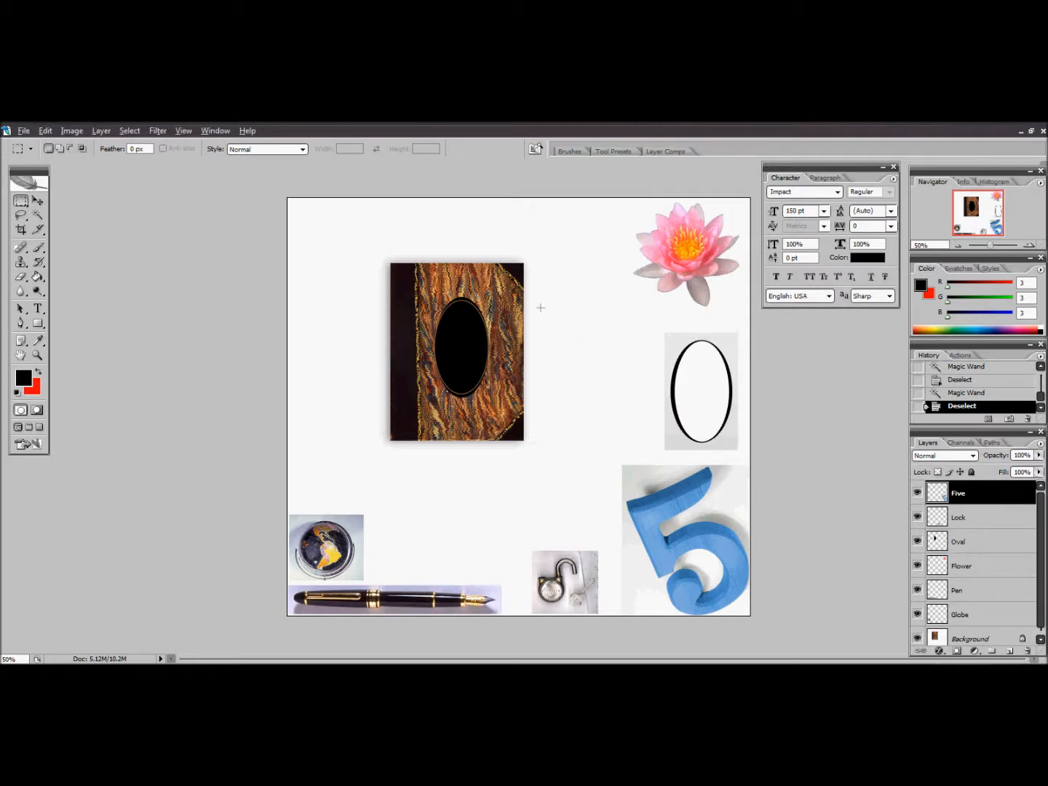
left_click(38, 217)
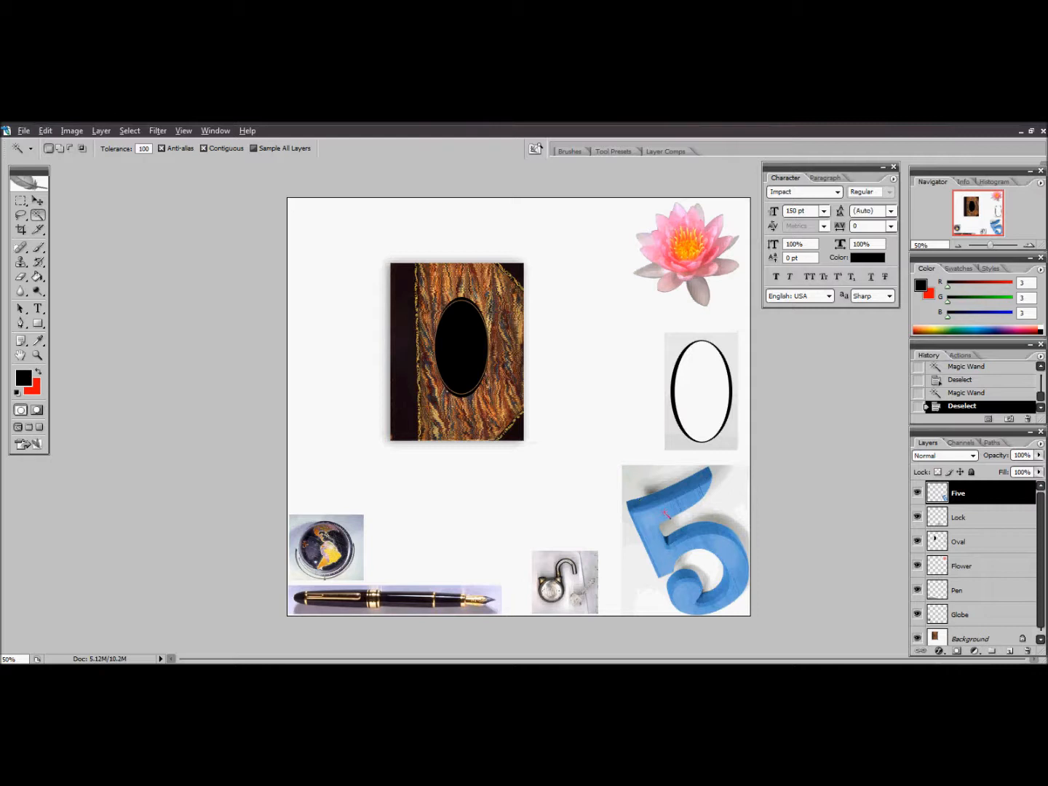
double_click(146, 148)
type("32")
left_click(676, 512)
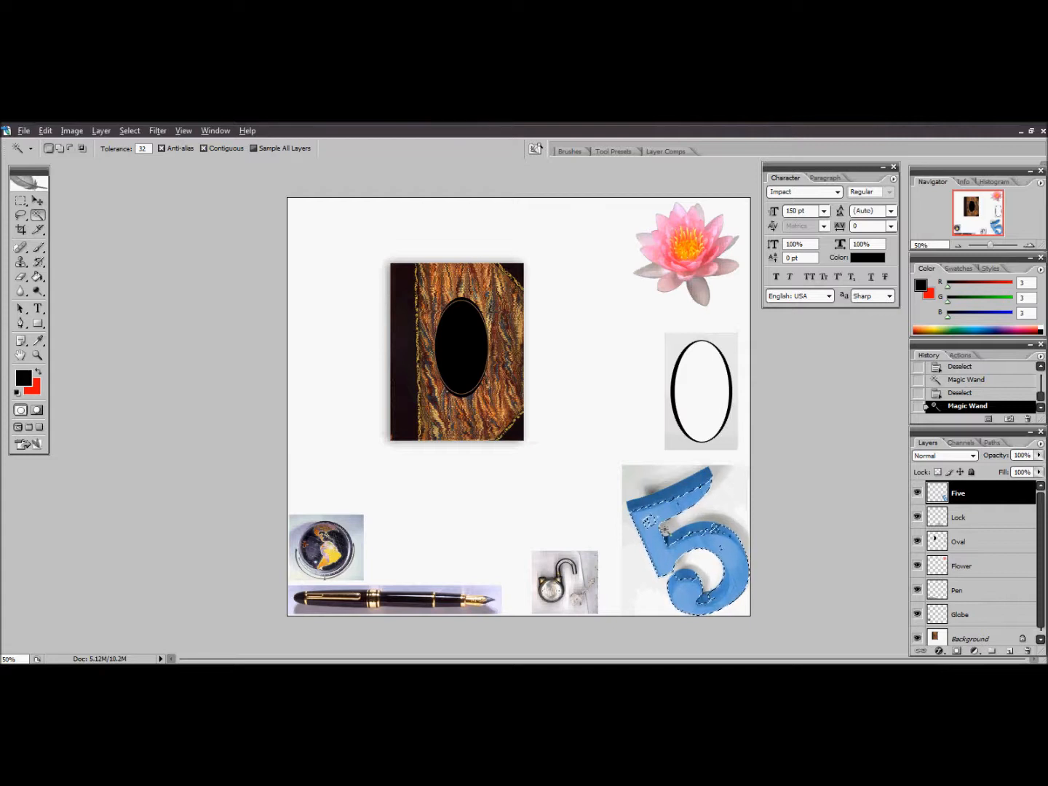
key("shift")
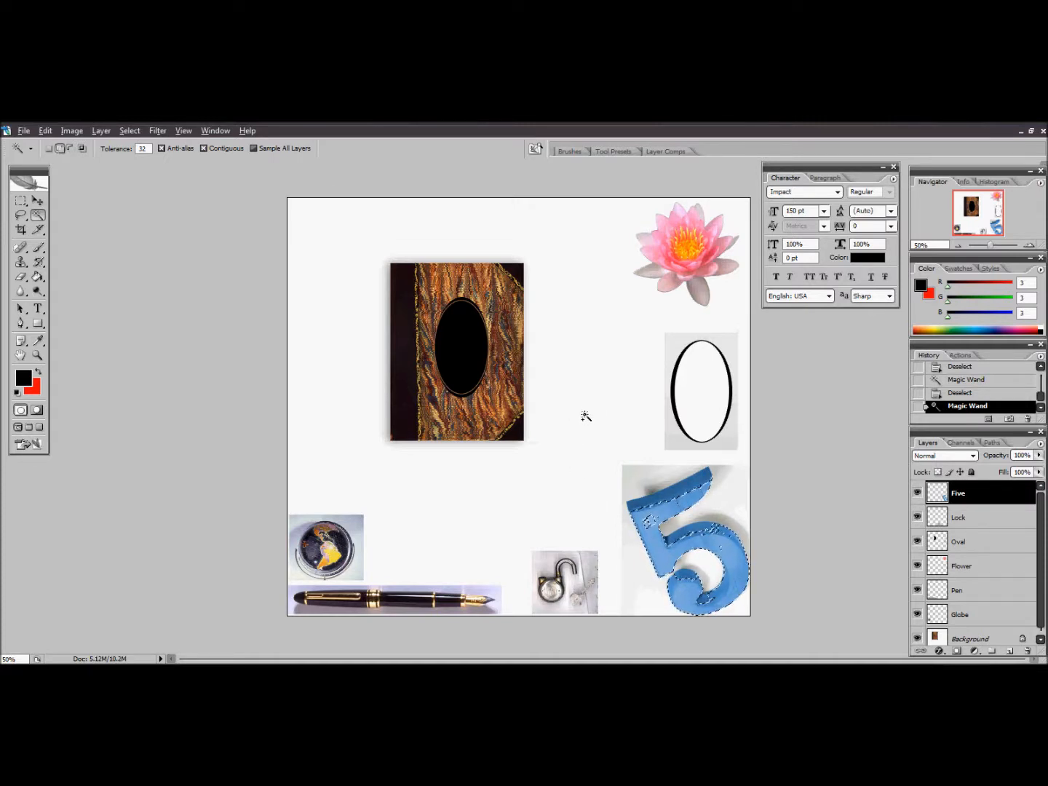
left_click(705, 483, "shift")
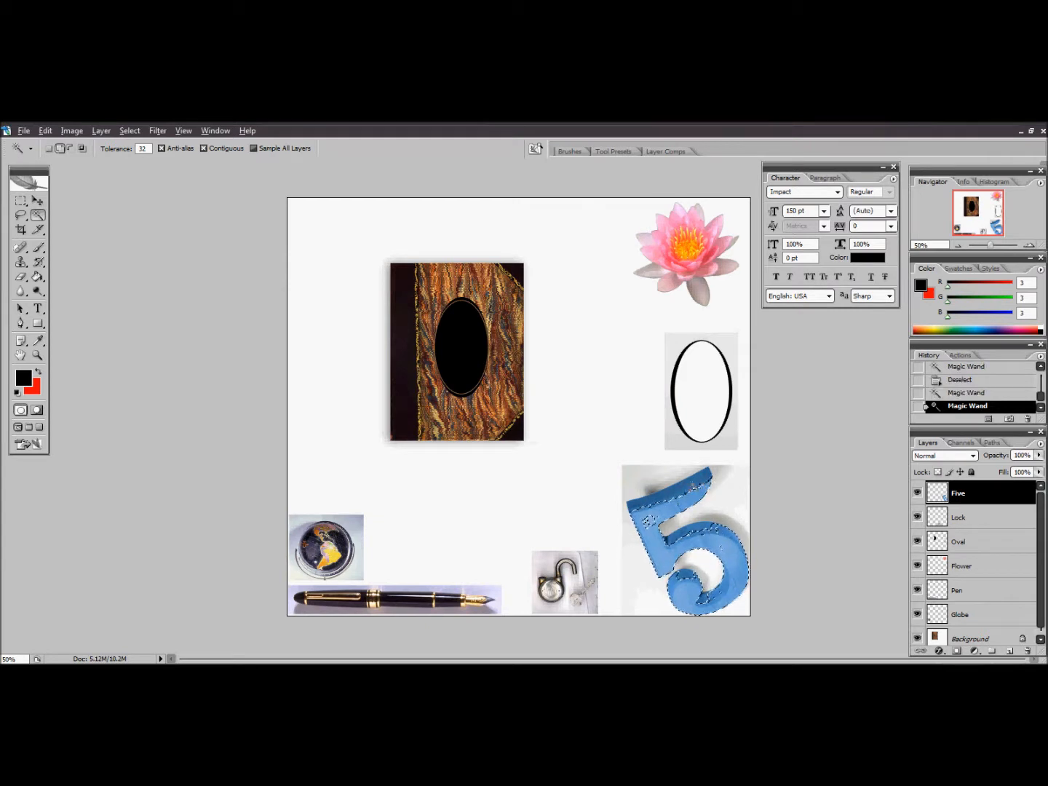
left_click(647, 520, "shift")
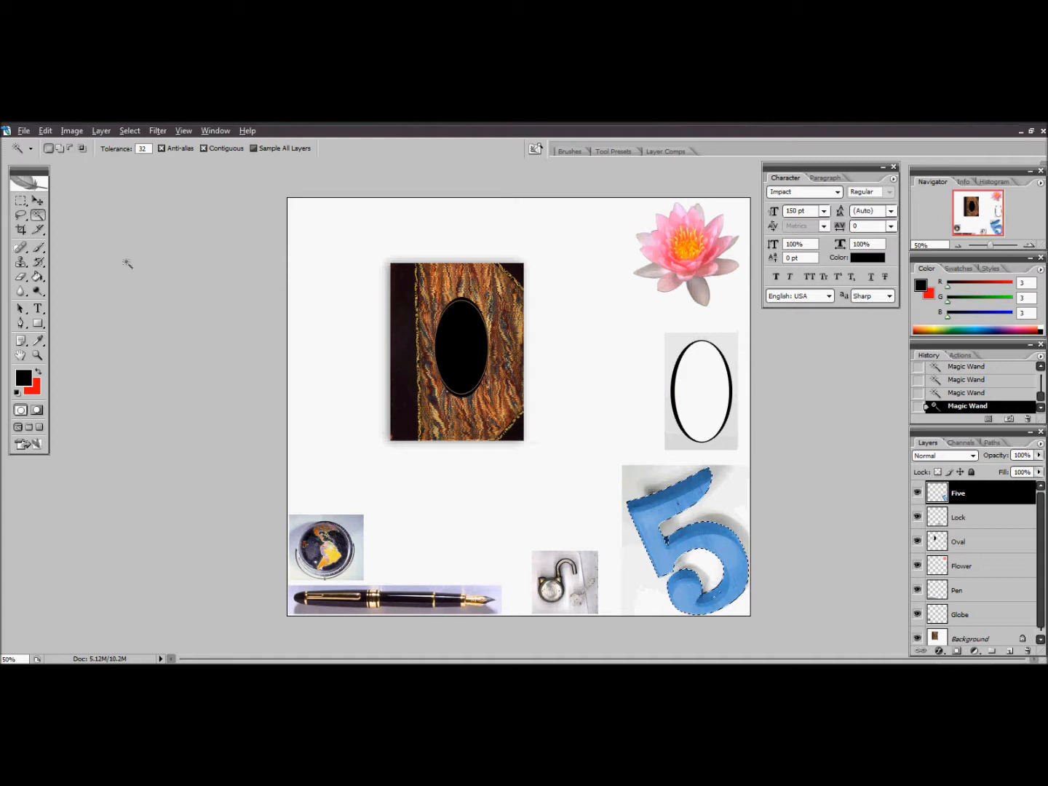
Clear the selection and reselect the blue 5 with the Magic Wand at tolerance 100, including its dark inner shading
left_click(20, 200)
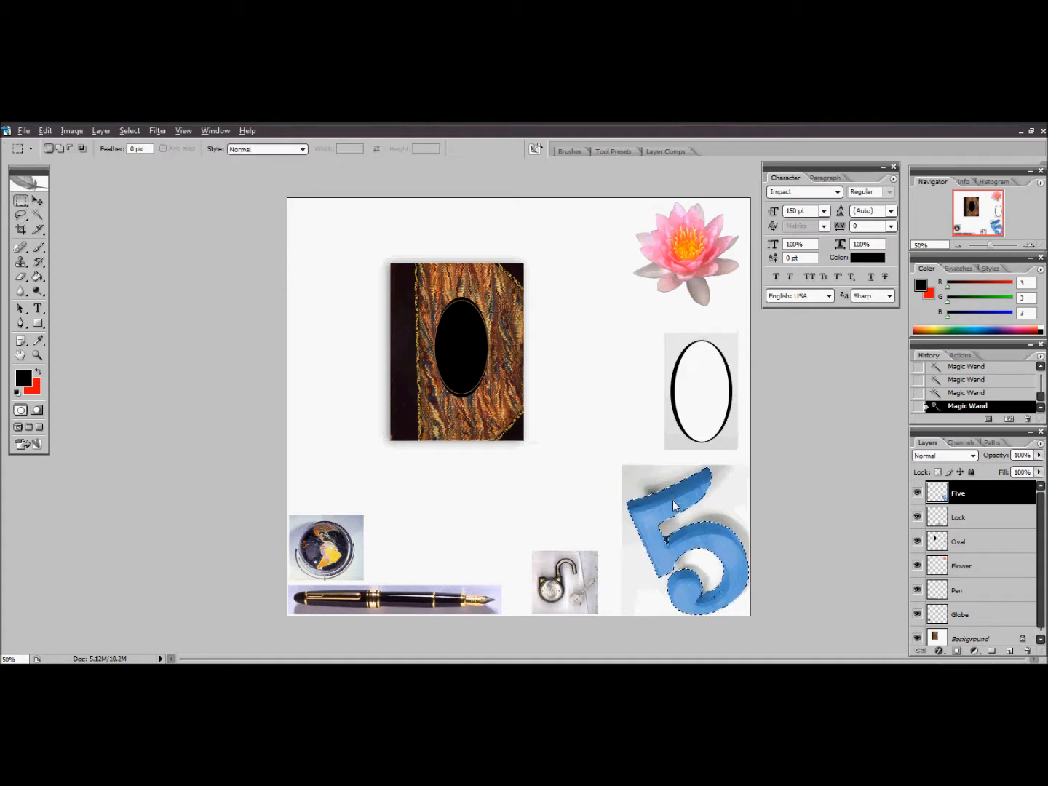
right_click(671, 291)
left_click(688, 298)
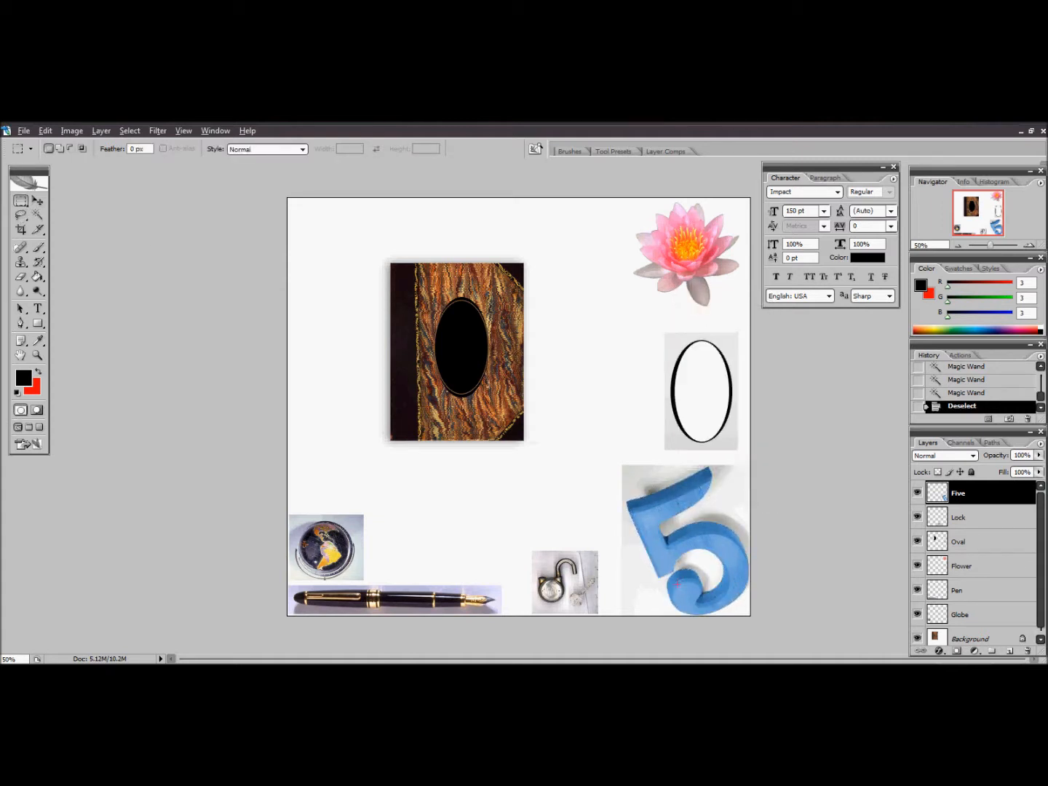
left_click(37, 215)
left_click_drag(148, 149, 134, 147)
type("100")
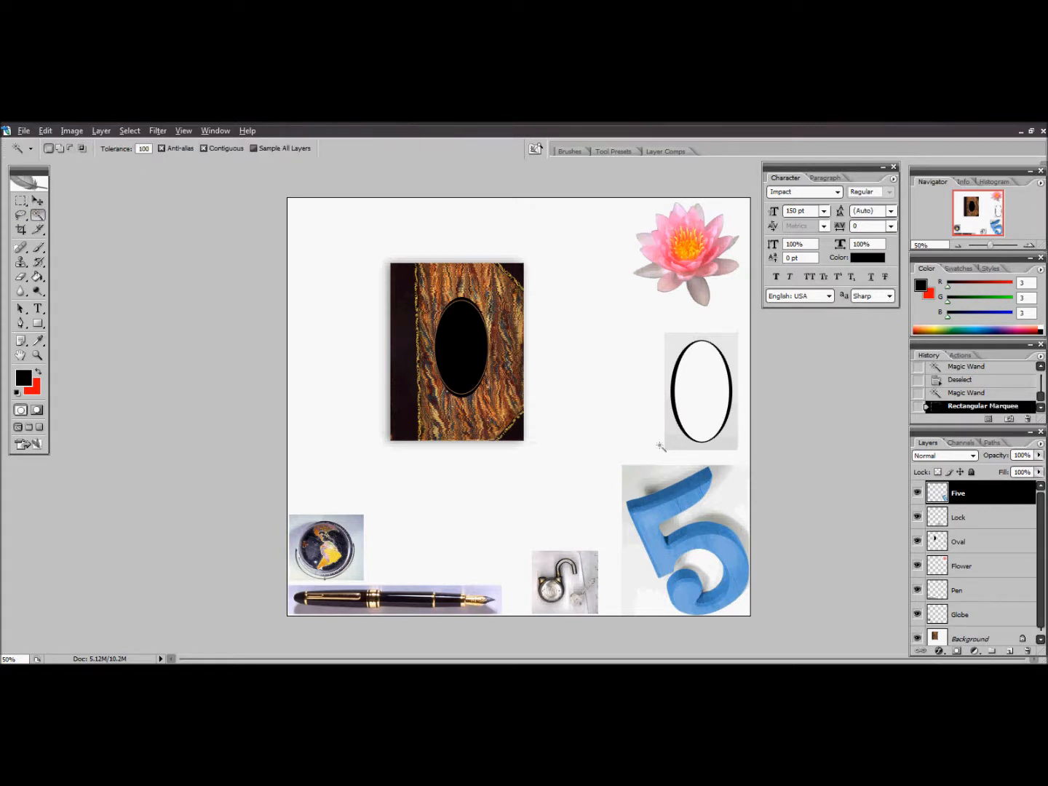
left_click(654, 514)
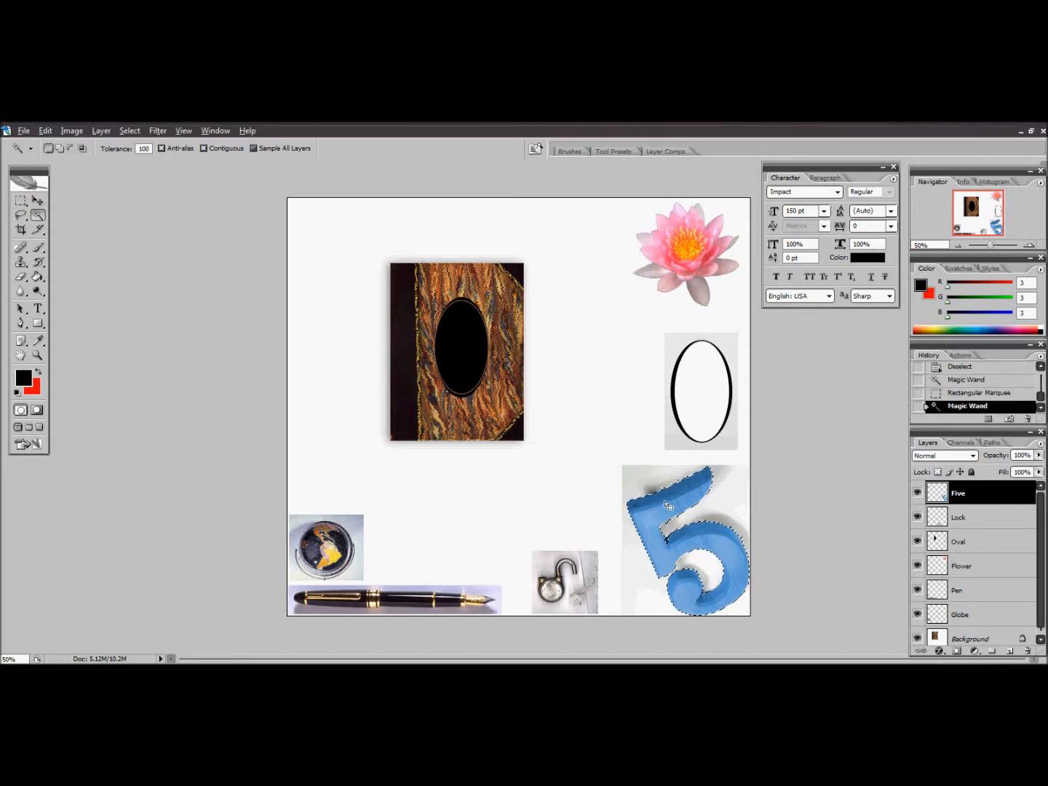
left_click(667, 544, "shift")
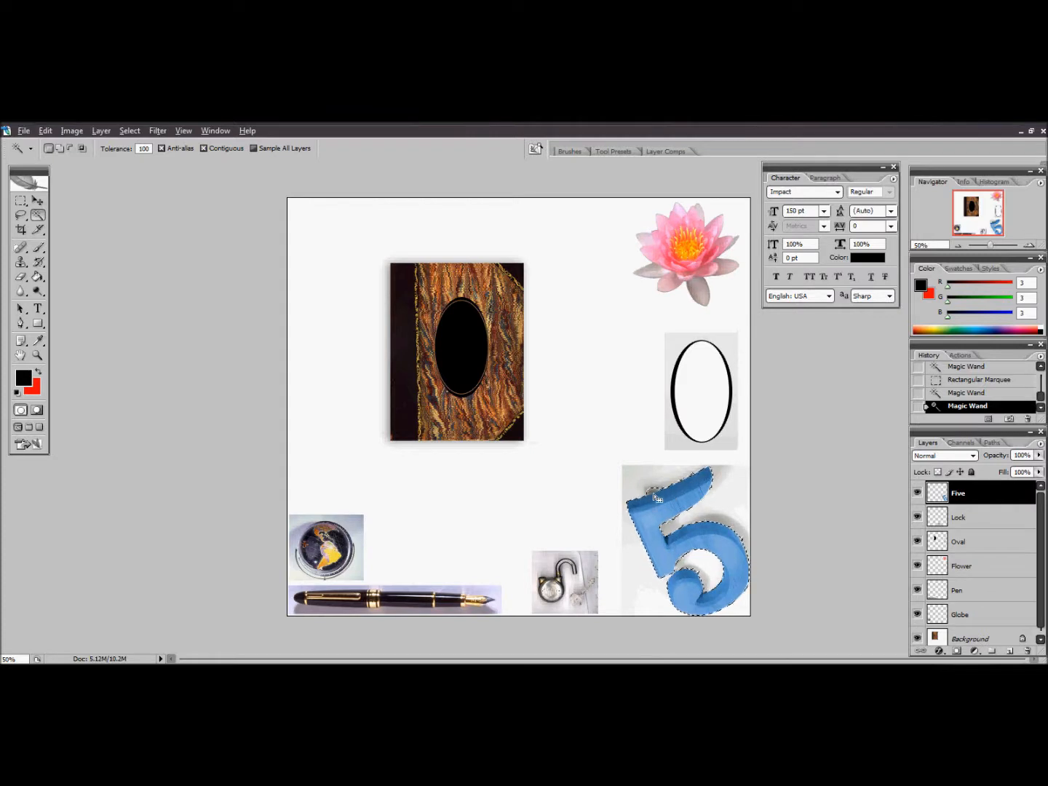
Set the Magic Wand tolerance to 50 and remove the shadow beside the 5's upper stroke from the selection
left_click(146, 149)
type("50")
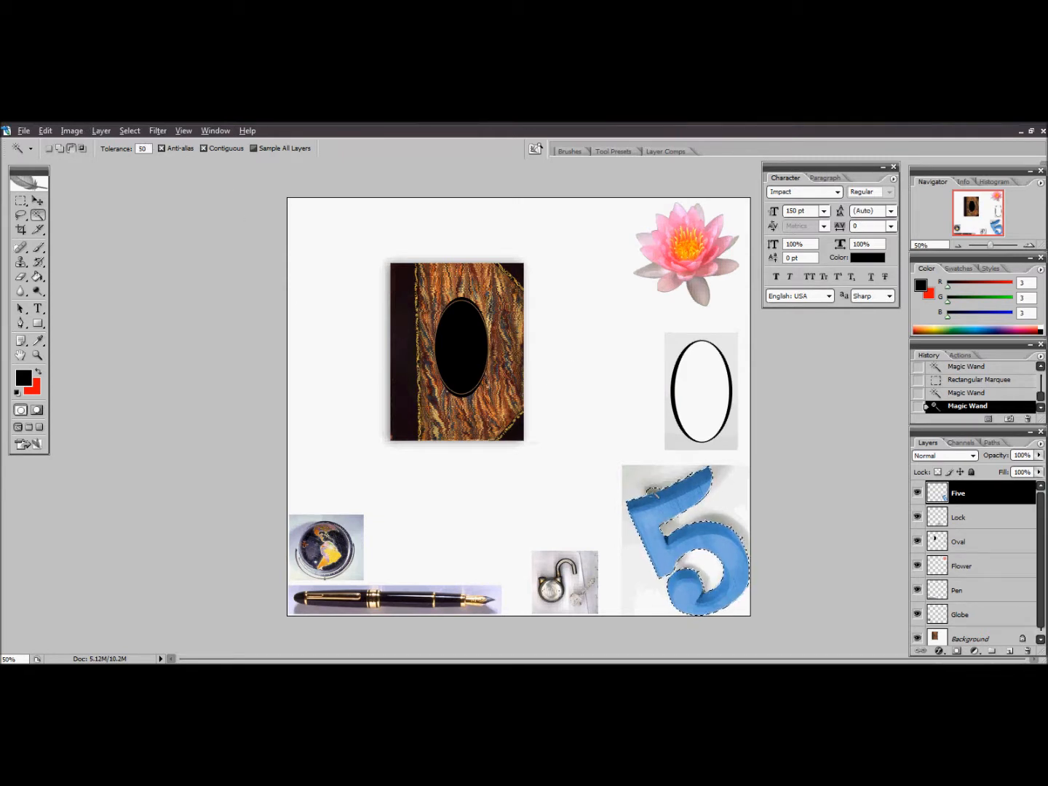
left_click(653, 491)
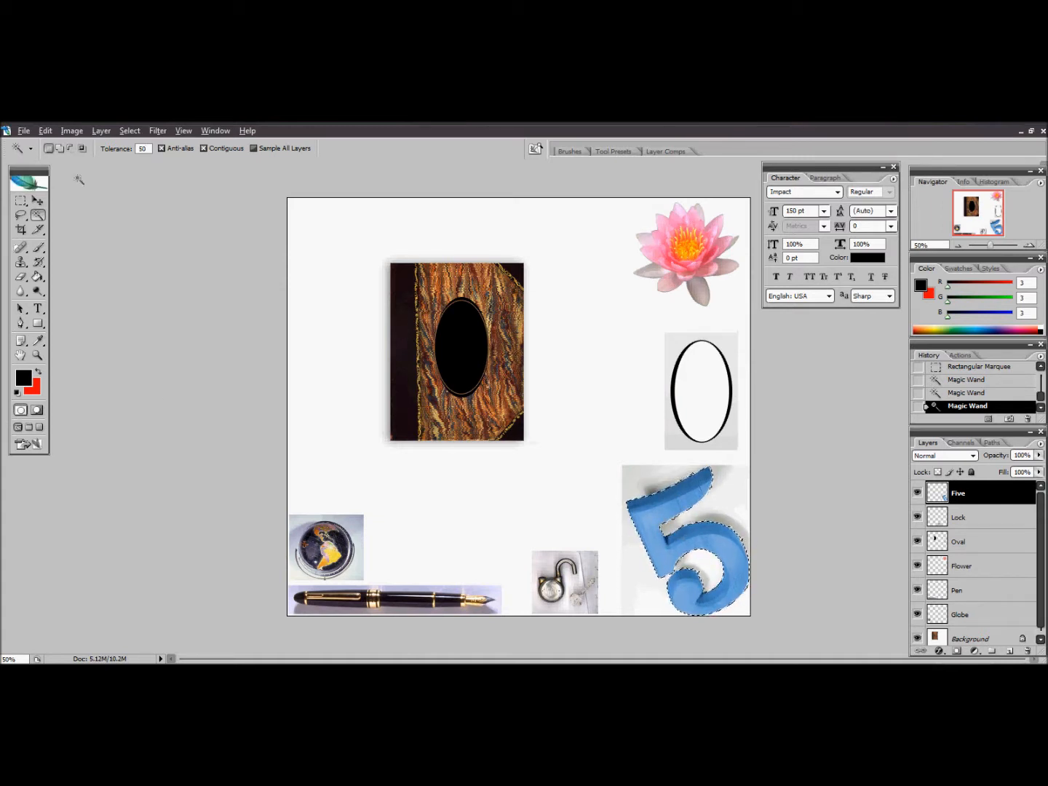
Move the selected 5 over the upper-left corner of the book and deselect it
left_click(43, 199)
left_click_drag(664, 499, 518, 251)
left_click_drag(508, 242, 349, 252)
key("m")
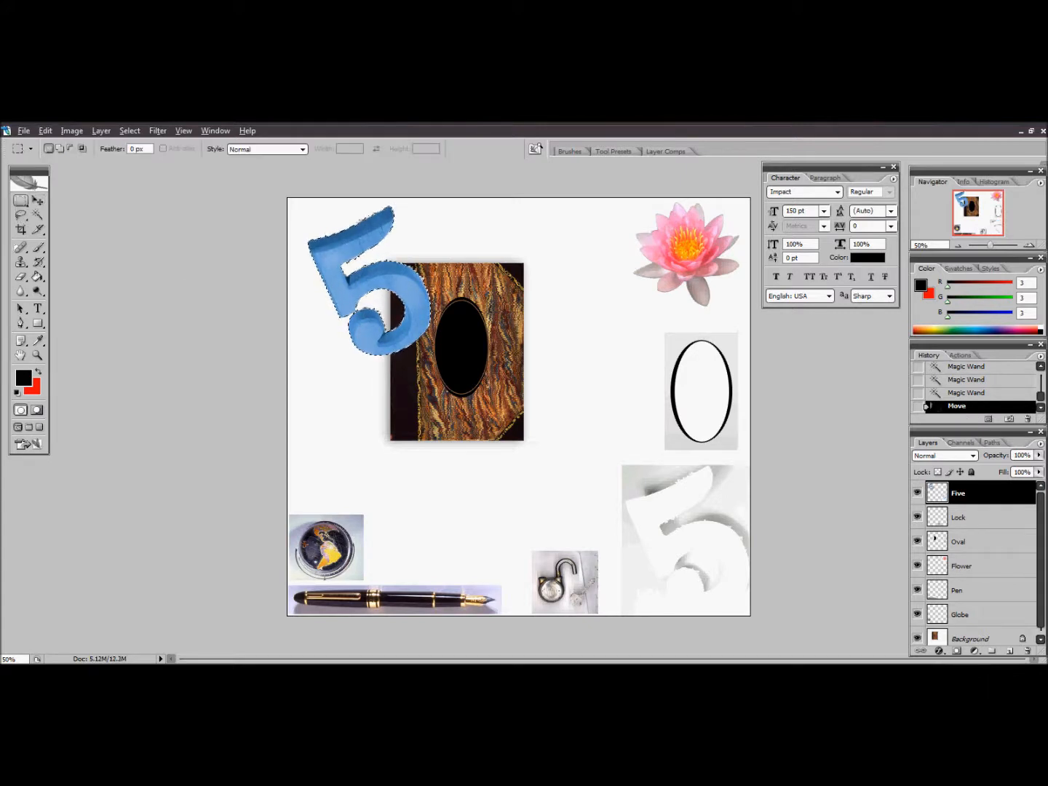
left_click(574, 382)
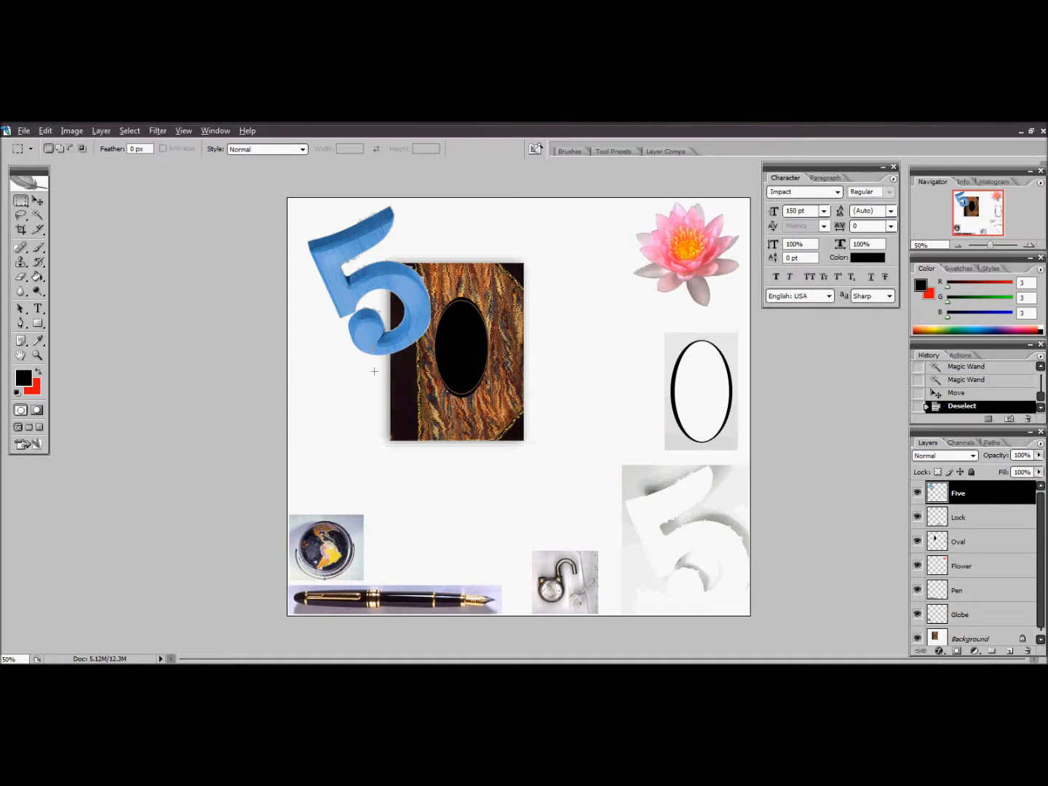
Nudge the Five layer slightly upward with the Move tool
left_click(38, 200)
mouse_move(367, 275)
left_mouse_down()
mouse_move(494, 302)
mouse_move(425, 335)
mouse_move(396, 311)
mouse_move(376, 271)
mouse_move(353, 260)
left_mouse_up()
key("m")
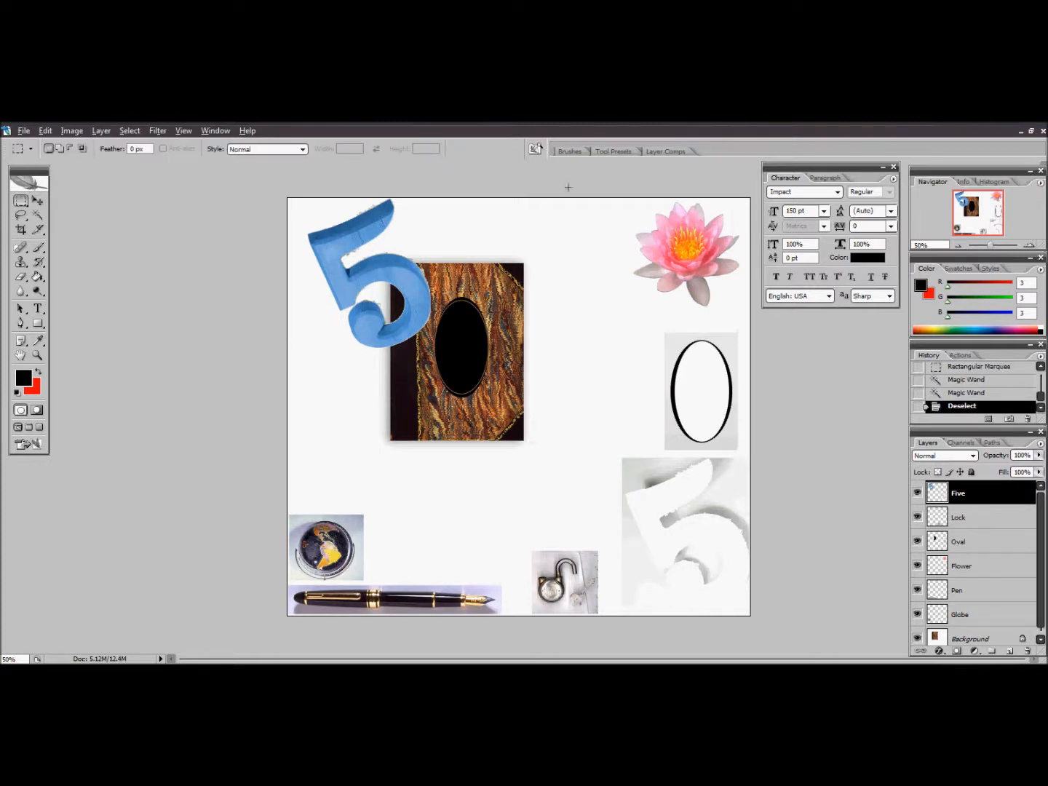
Activate the Flower layer and draw a rectangular marquee around the pink flower
left_click(993, 574)
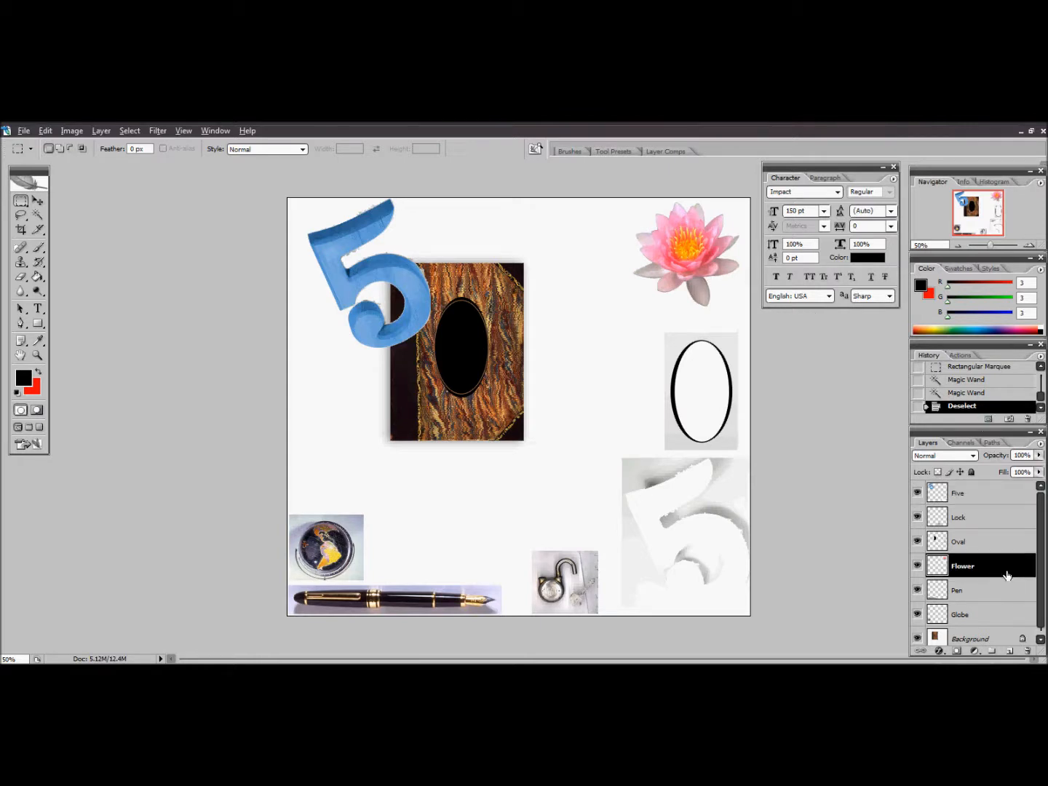
left_click(22, 200)
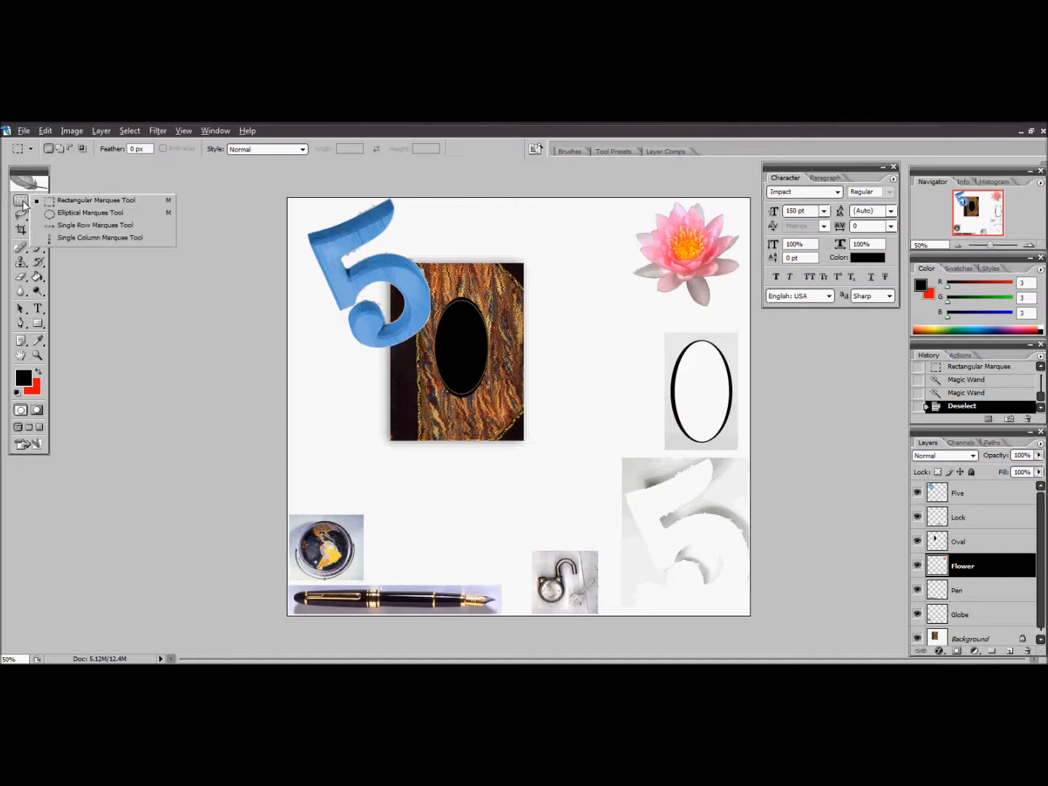
left_click(55, 202)
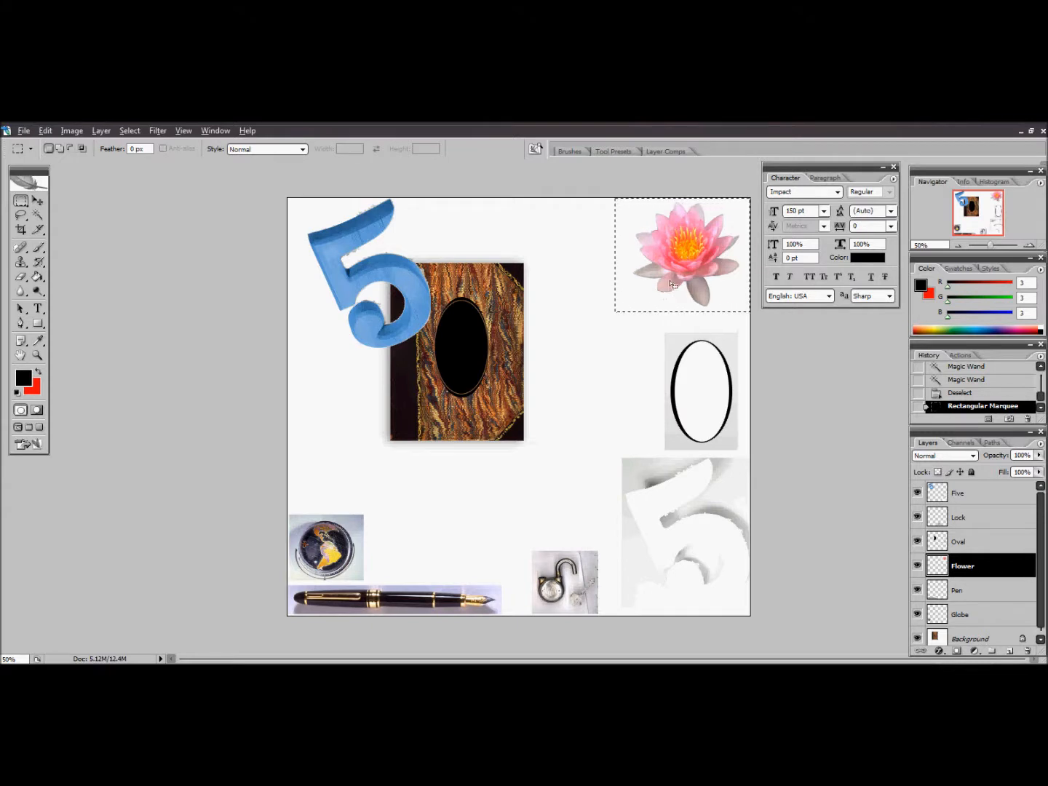
Subtract the white background and the leftover edge strip from the flower selection using the Magic Wand at tolerance 30
left_click(38, 216)
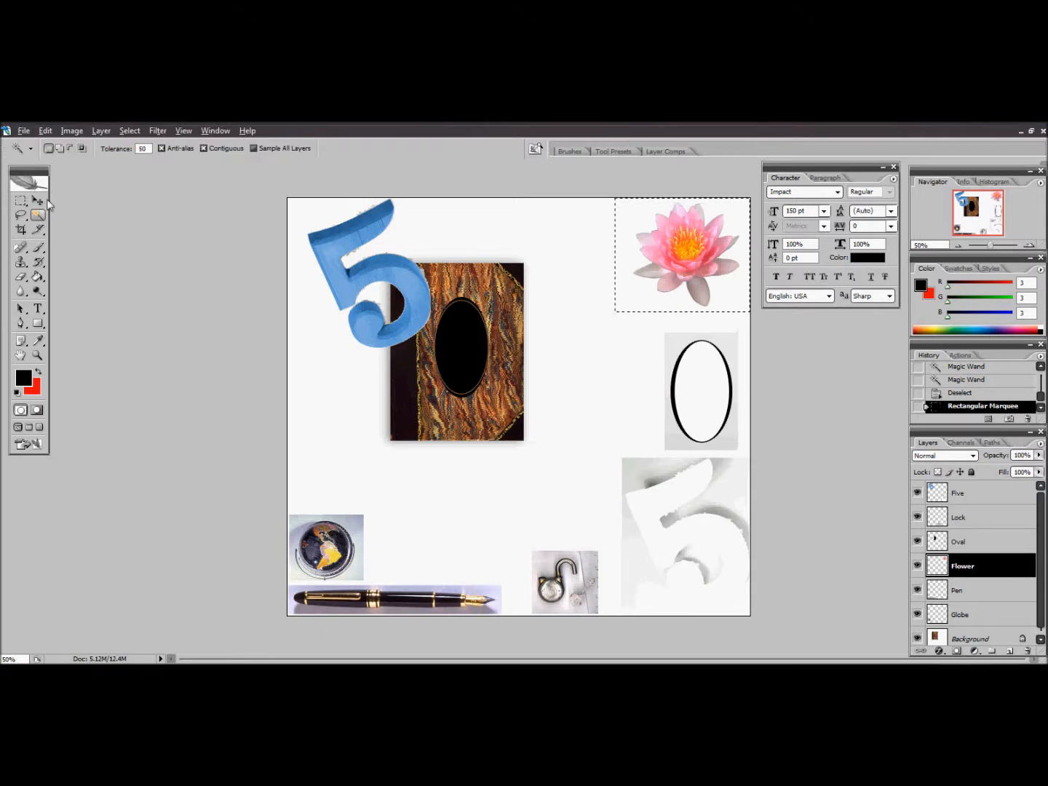
left_click_drag(150, 148, 130, 144)
type("3")
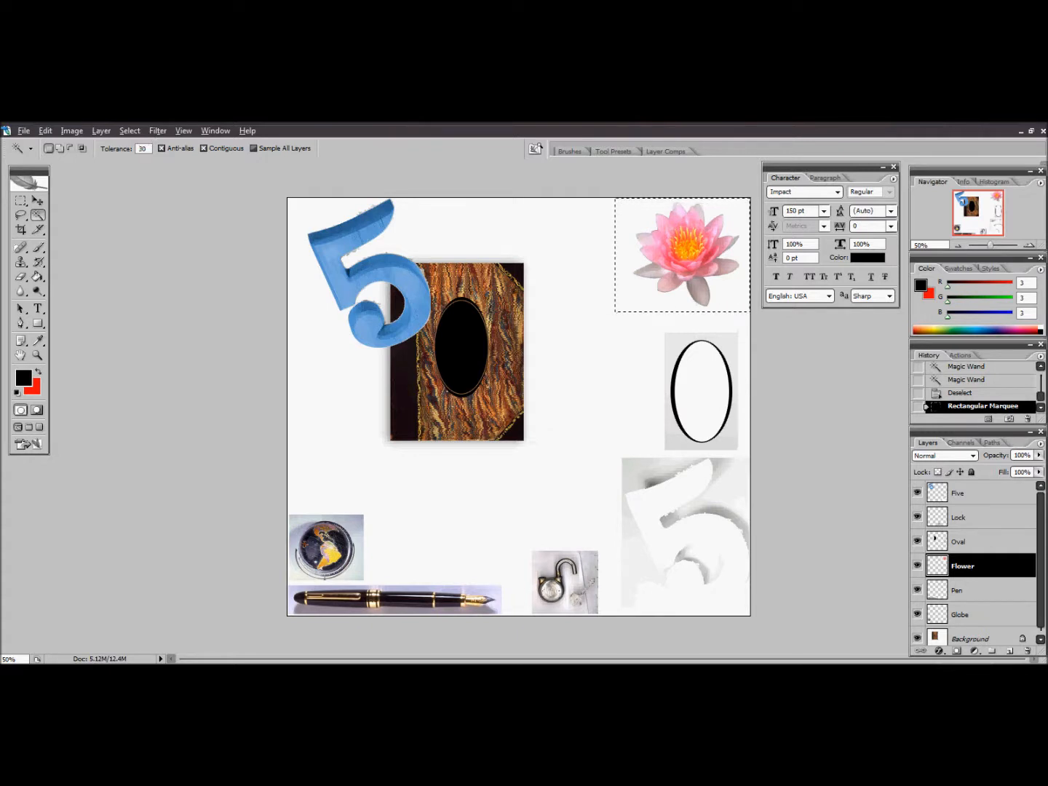
key("alt")
left_click(733, 294, "alt")
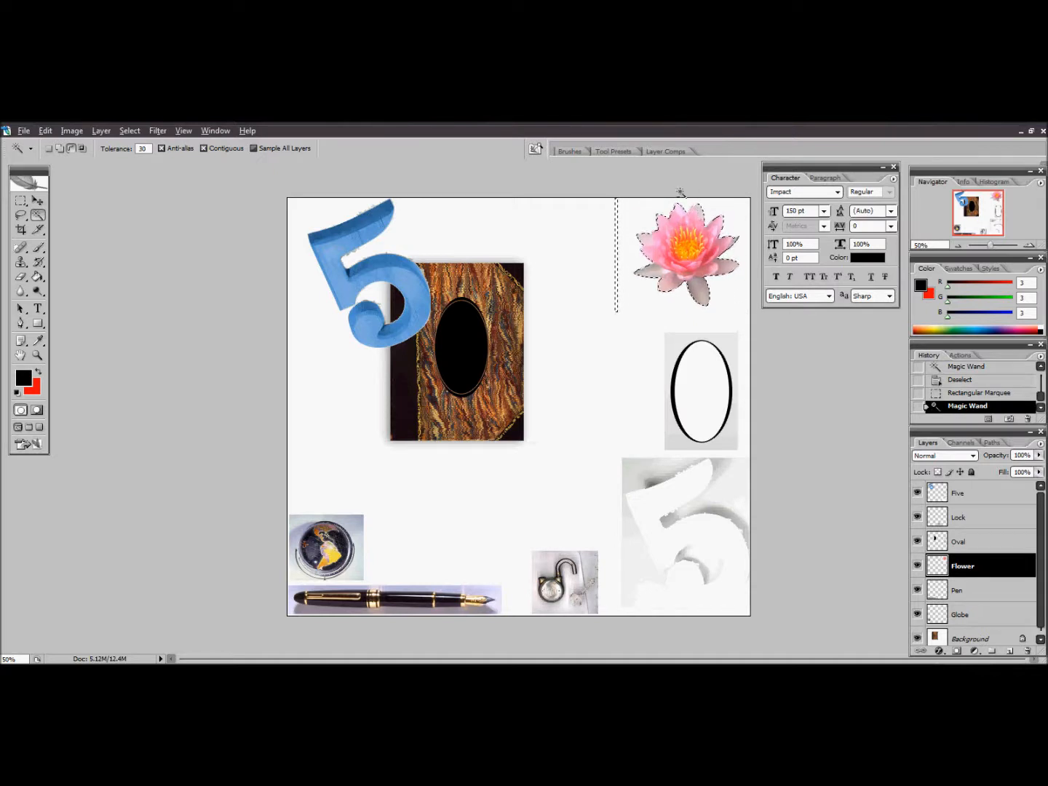
left_click(616, 211, "alt")
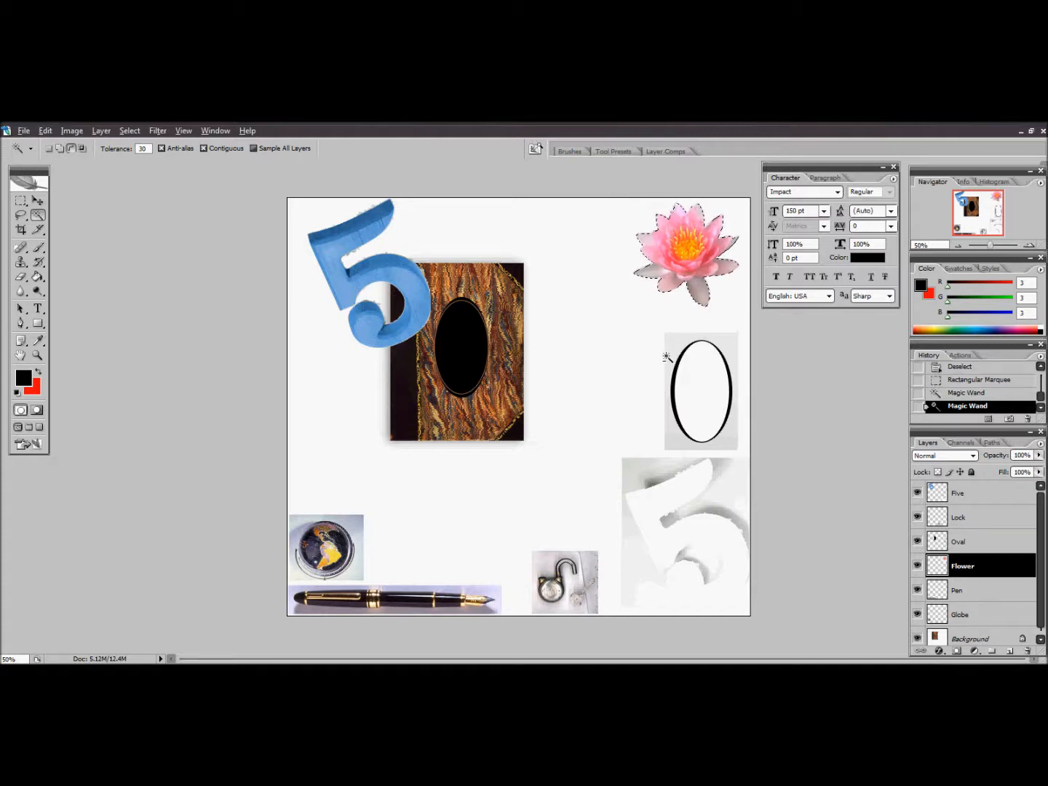
Move the selected flower over the lower-right corner of the book
left_click(37, 200)
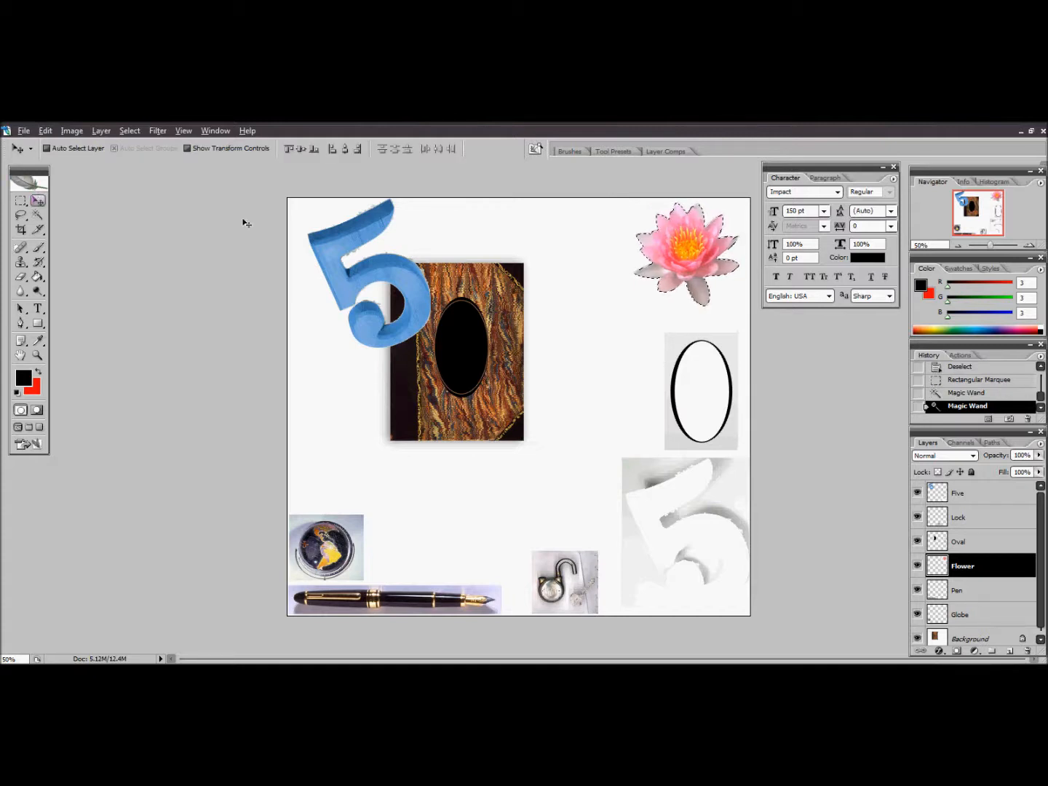
left_click_drag(665, 249, 510, 427)
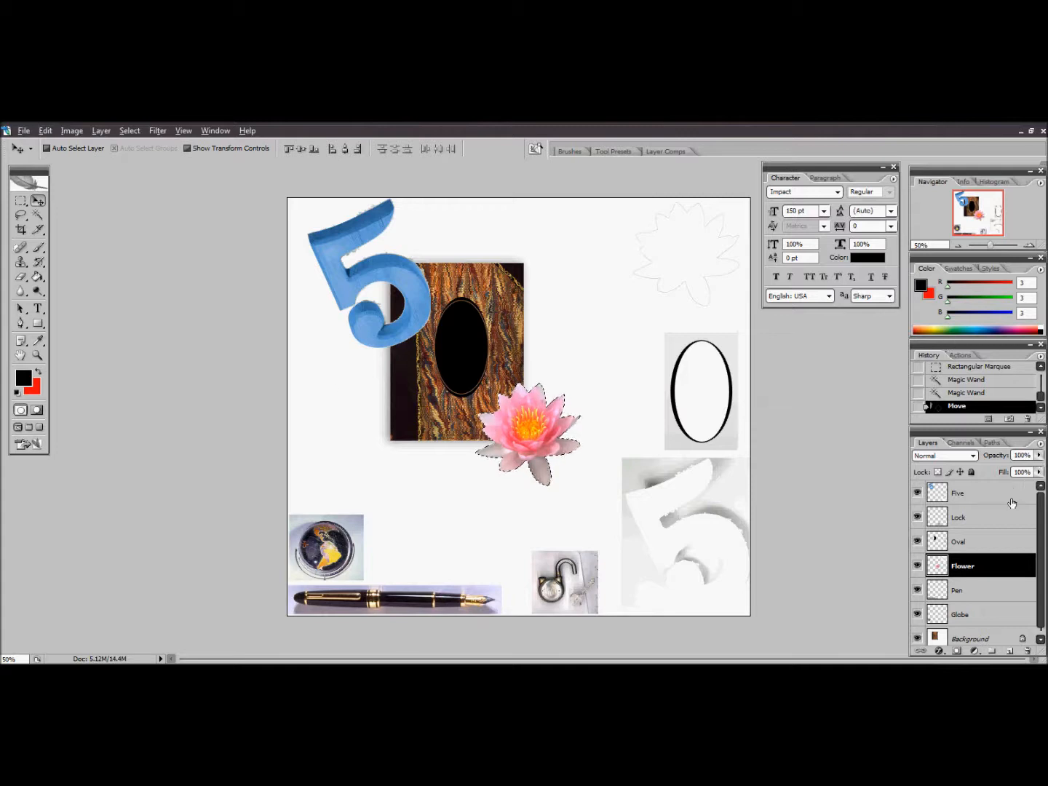
Activate the Globe layer and select the round globe inside its stand with the Elliptical Marquee
left_click(986, 614)
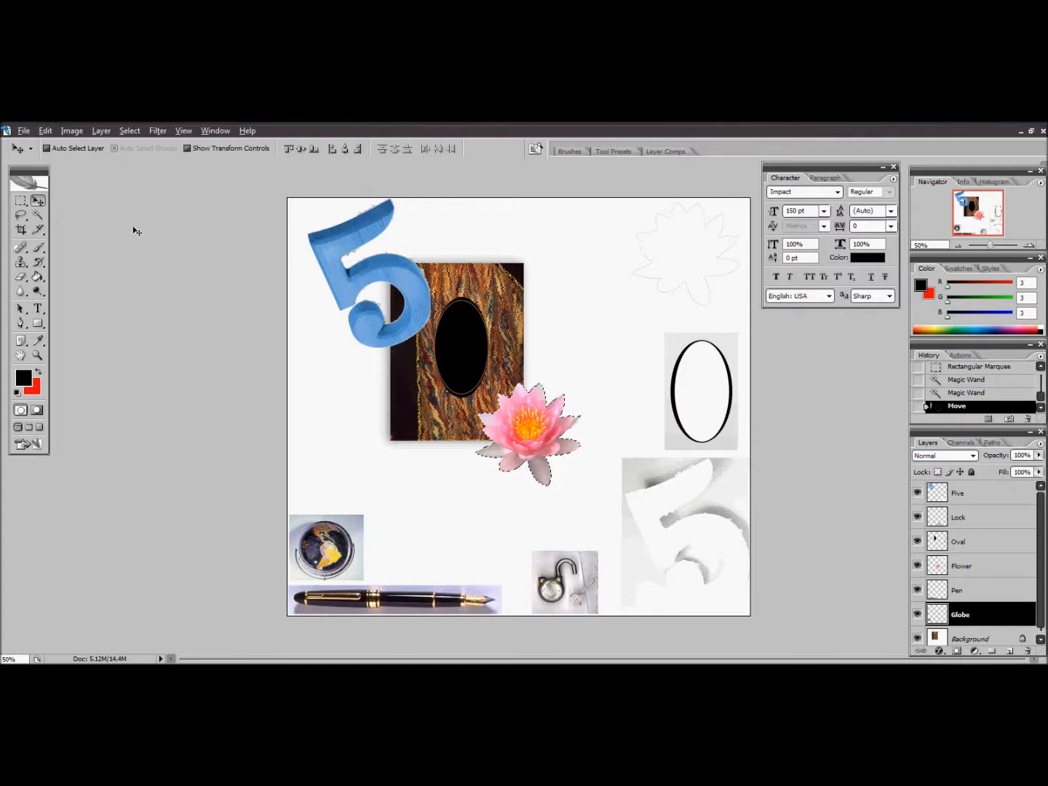
left_click(20, 204)
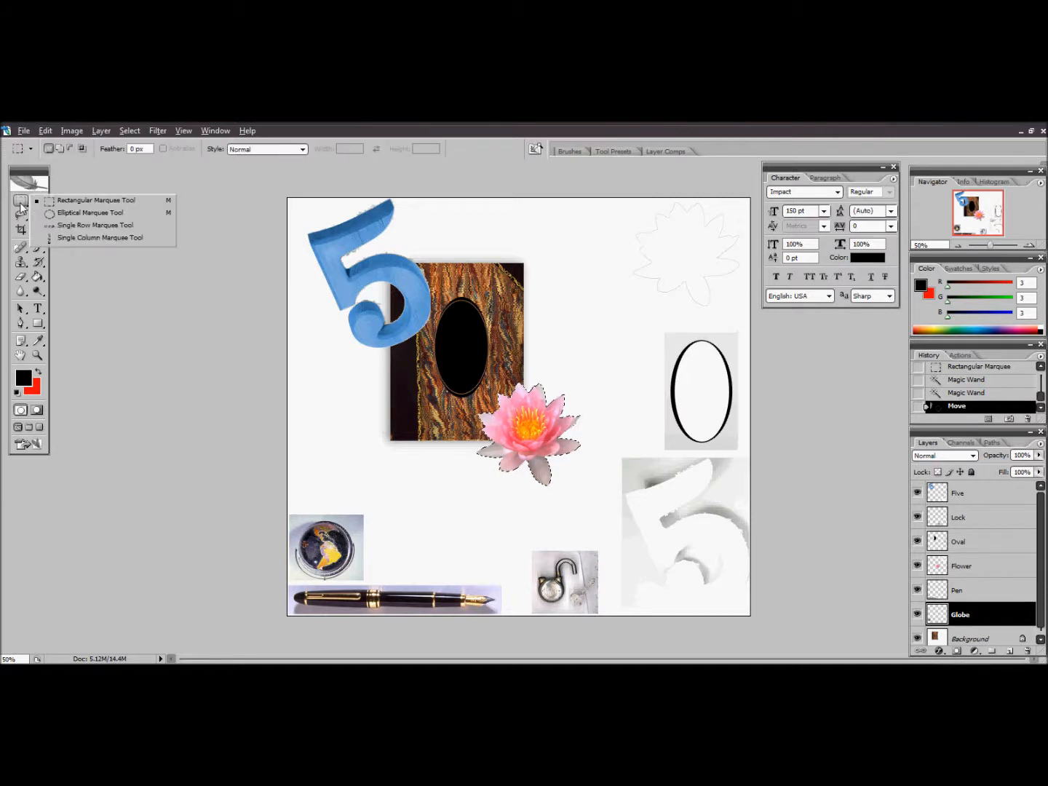
left_click(69, 212)
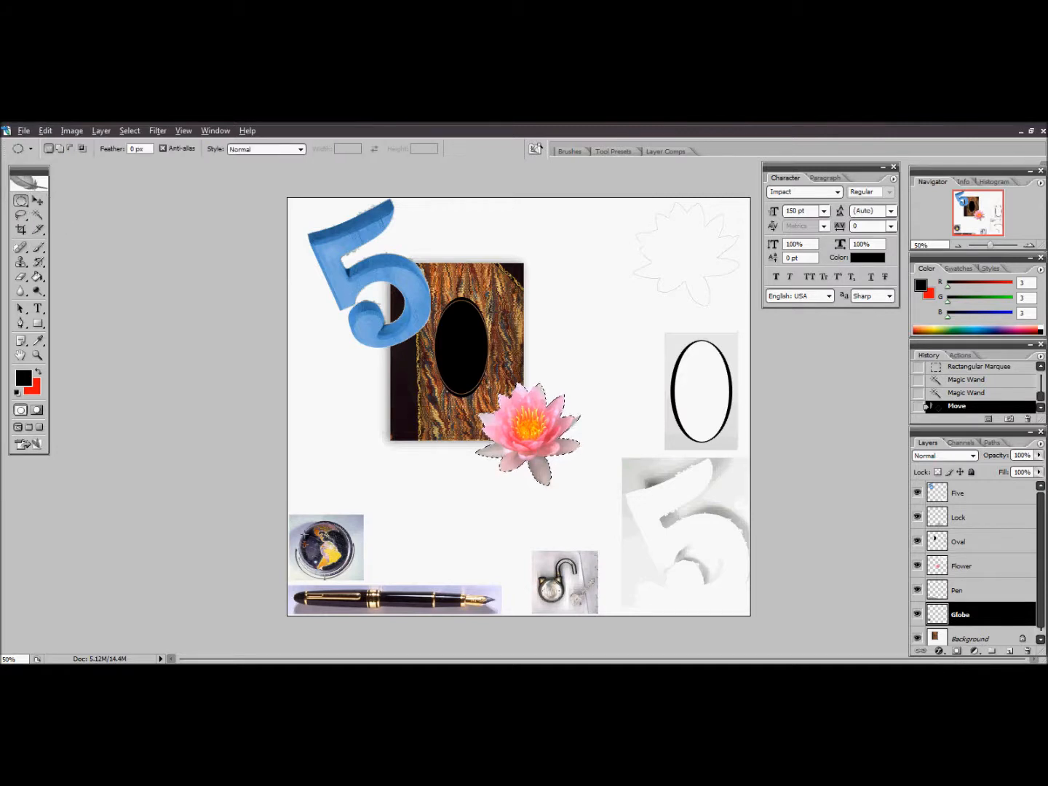
left_click_drag(308, 530, 308, 531)
left_click_drag(358, 557, 373, 570)
left_click_drag(373, 571, 367, 568)
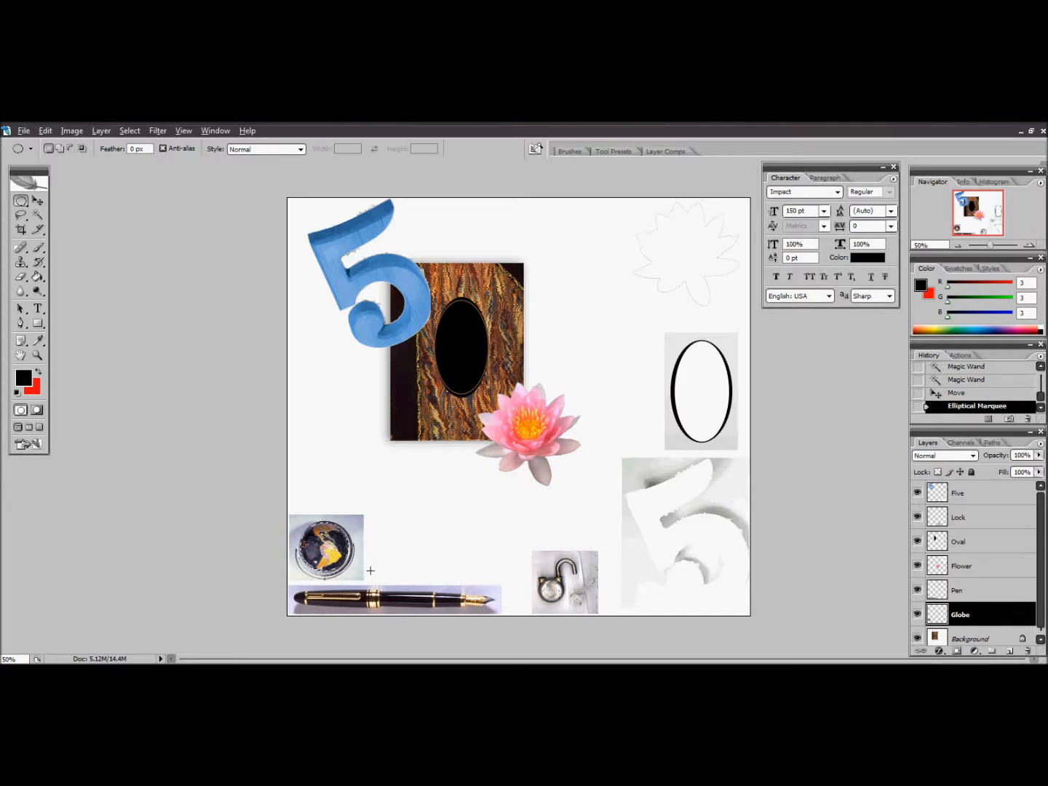
Move the selected globe above the book's upper edge and place an overlapping duplicate at its lower right, on the book's corner
left_click(38, 201)
left_click_drag(321, 554, 487, 243)
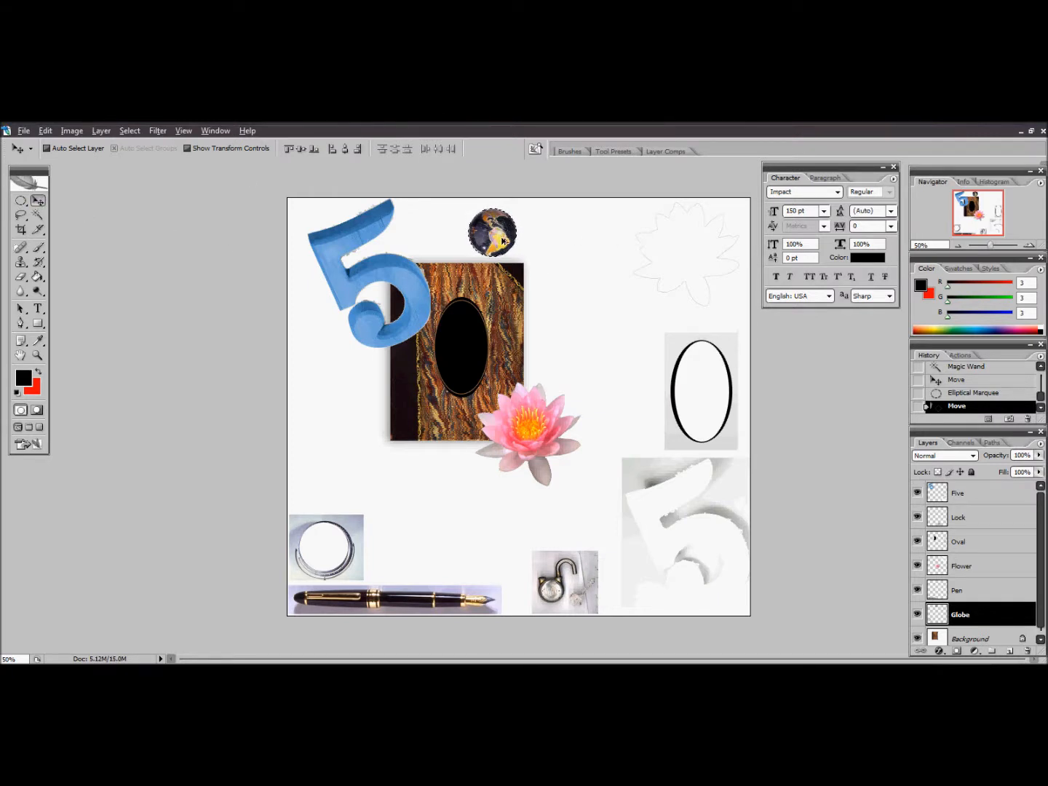
left_click_drag(489, 231, 518, 247)
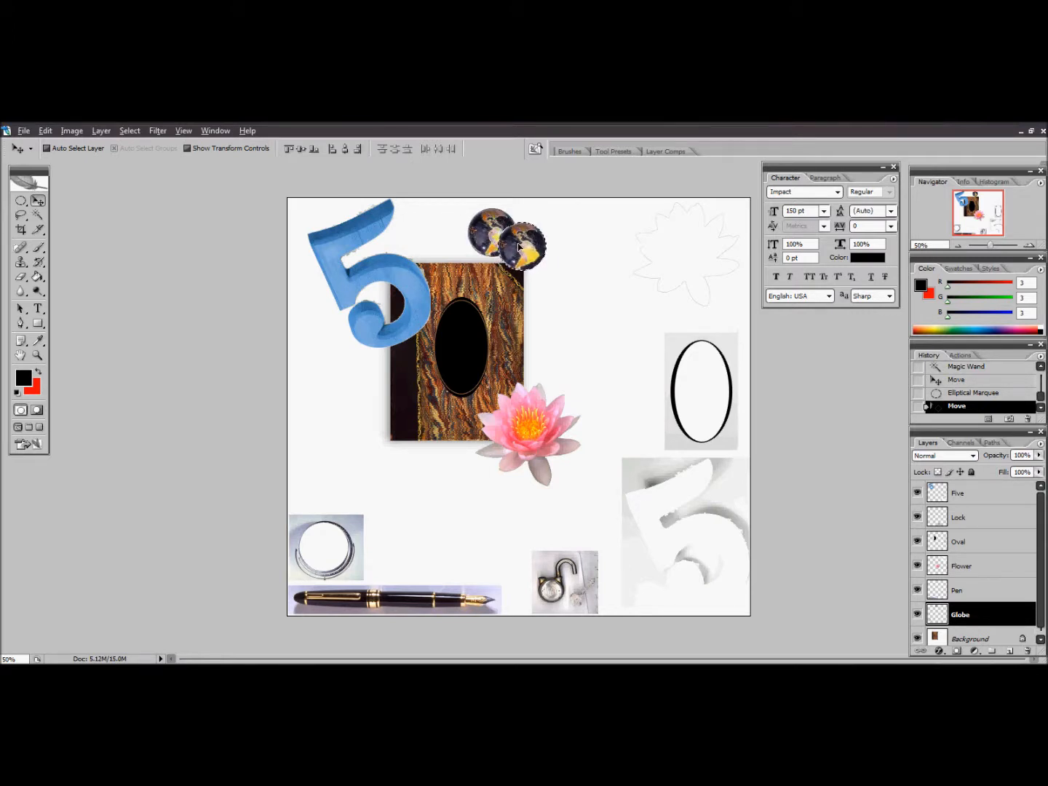
left_click_drag(518, 247, 519, 248)
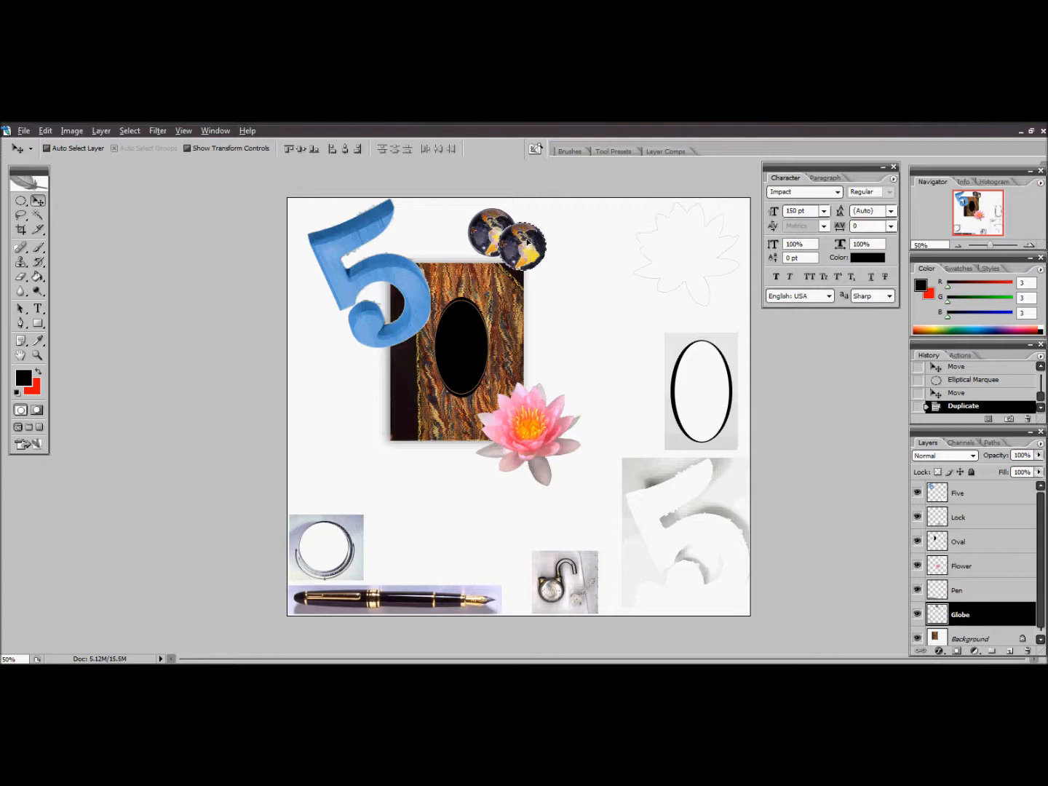
Scale the duplicated globe proportionally to about 131.7% and apply the transform
left_click(49, 131)
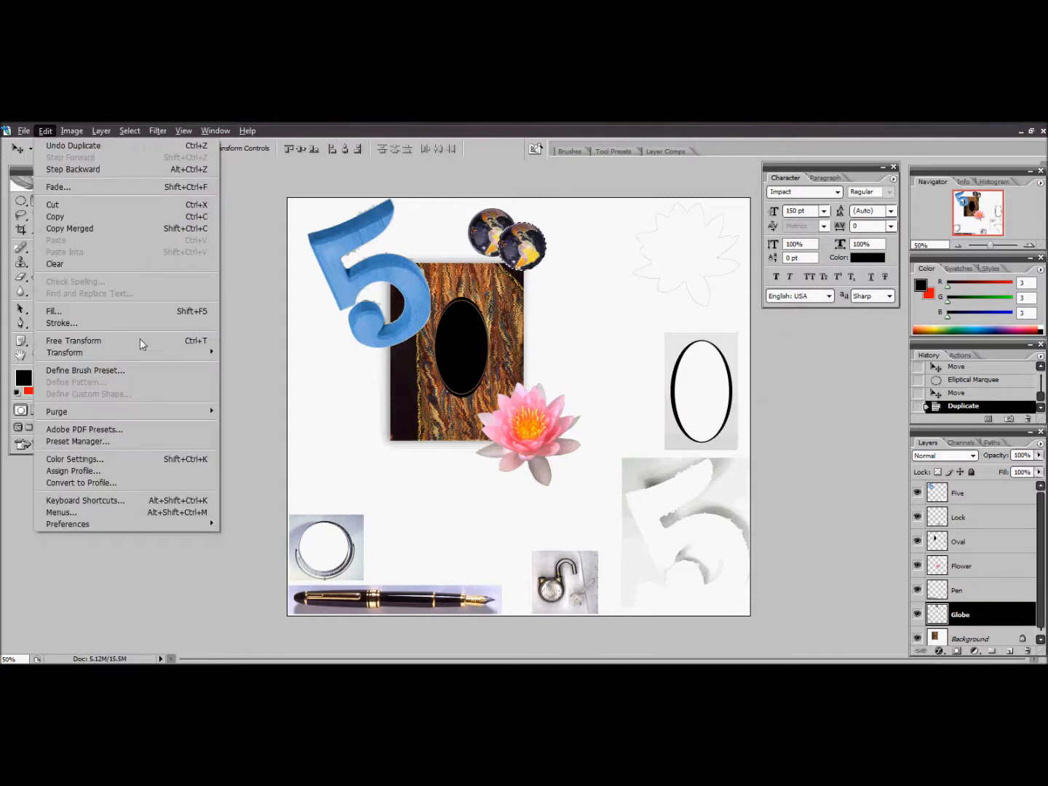
mouse_move(136, 355)
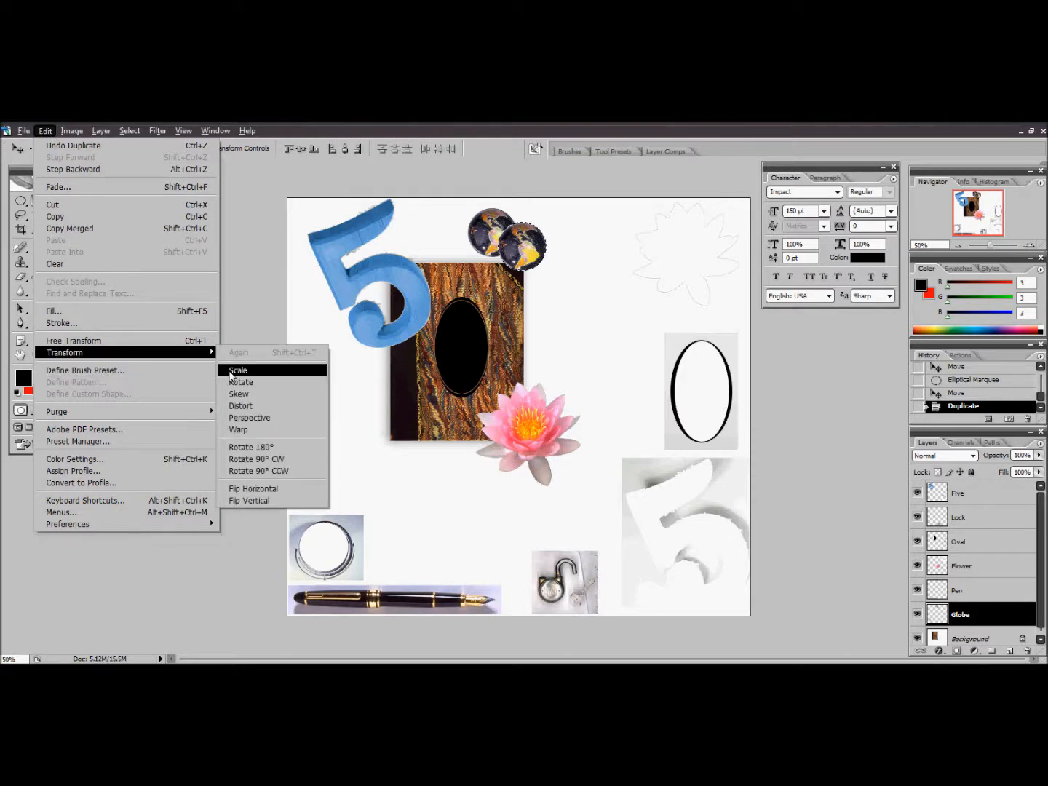
left_click(232, 372)
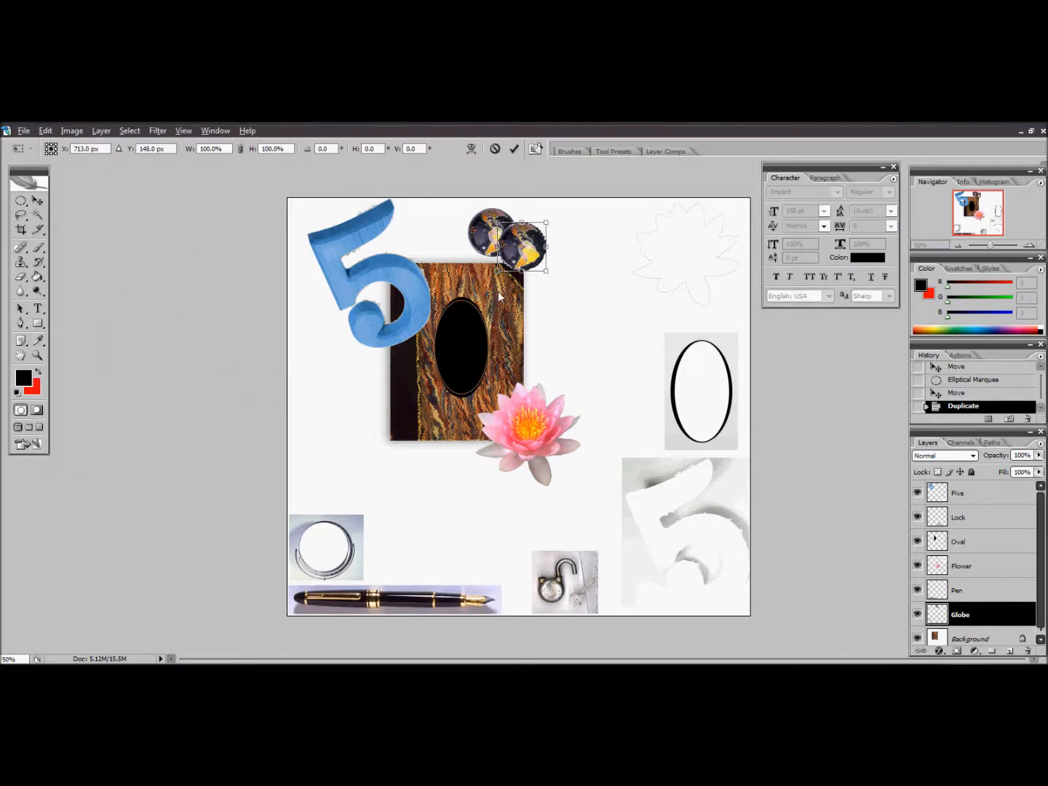
left_click_drag(548, 274, 566, 292)
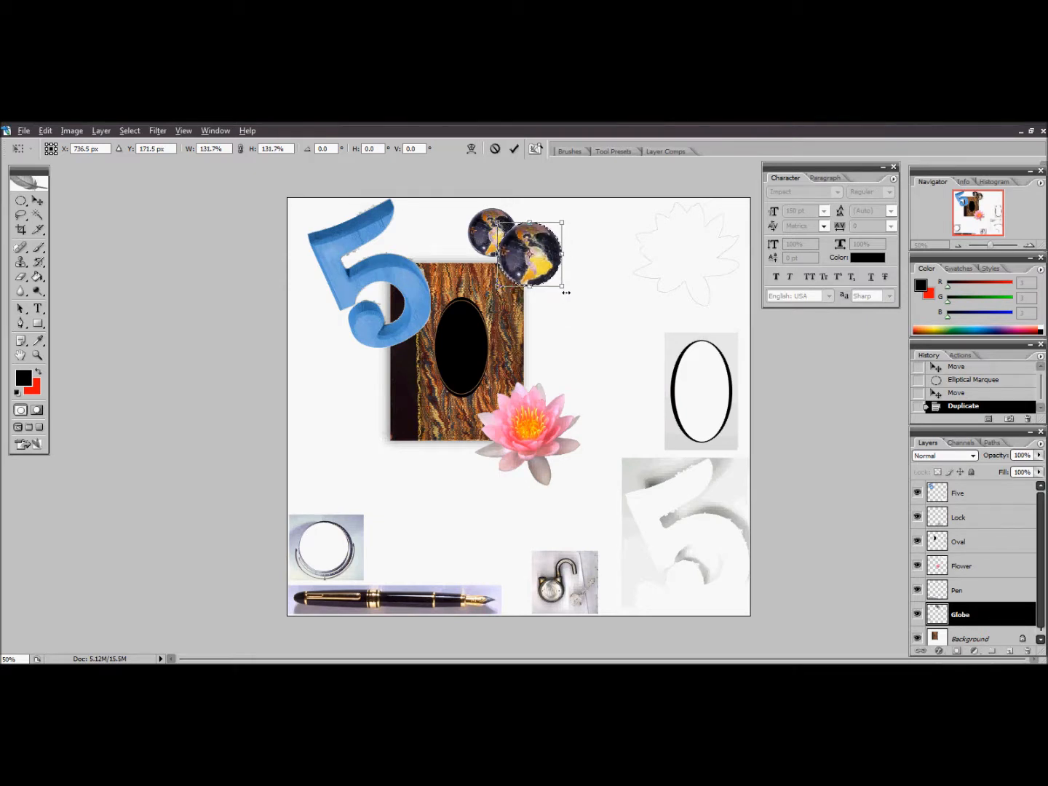
key("Return")
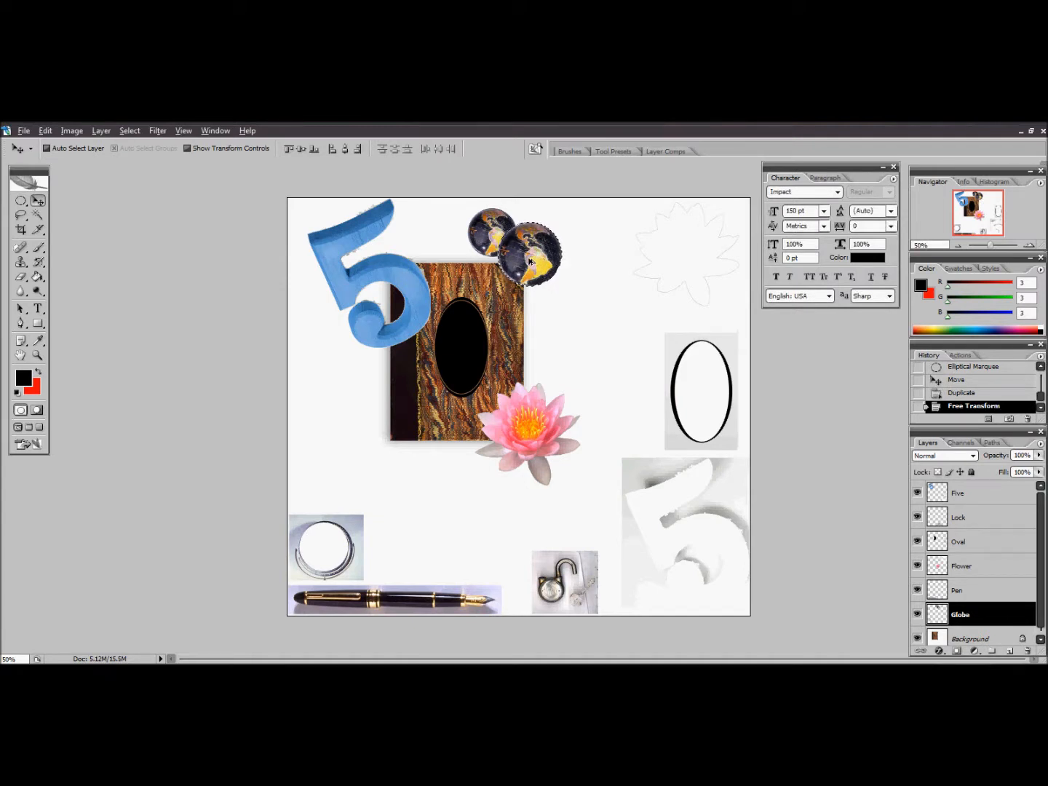
Duplicate the enlarged globe down to the right and scale the new copy proportionally to about 129.2%
left_click_drag(526, 246, 558, 276)
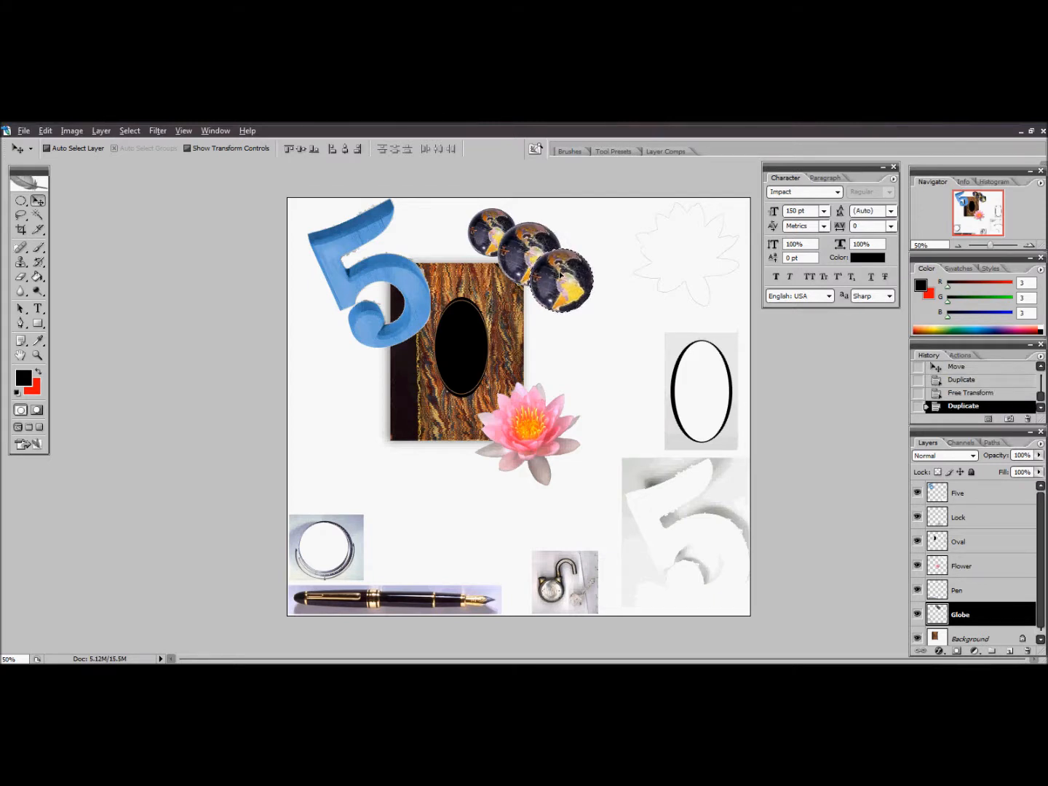
left_click(45, 131)
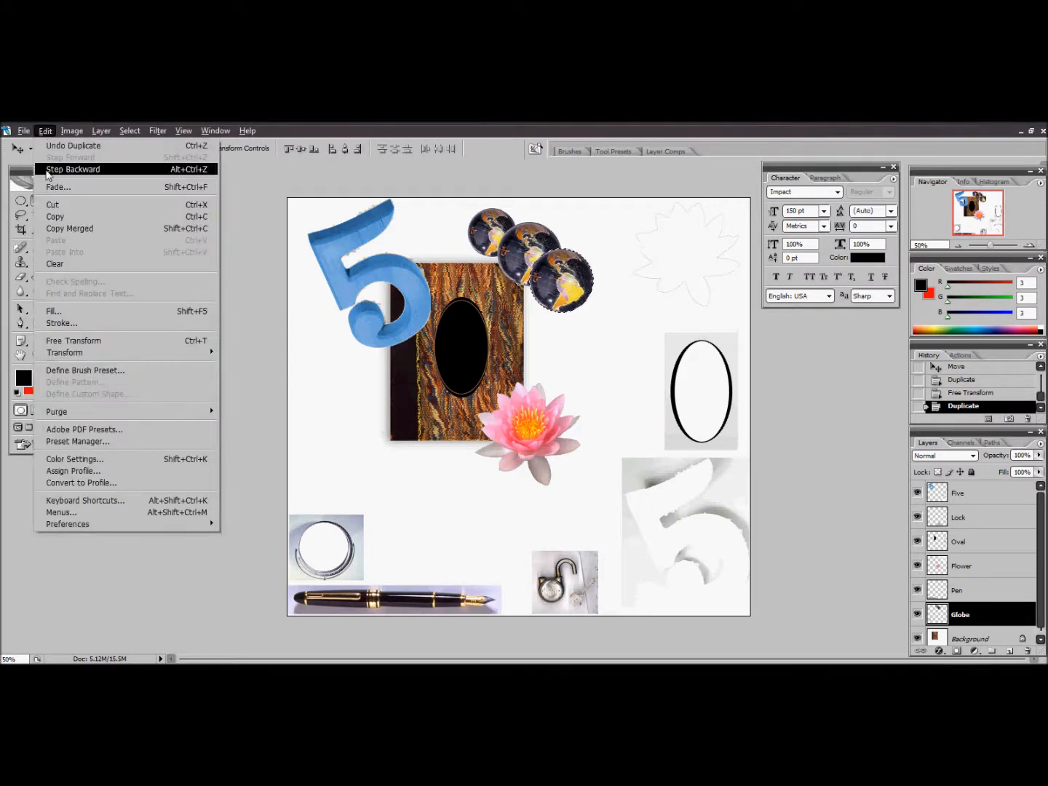
mouse_move(64, 354)
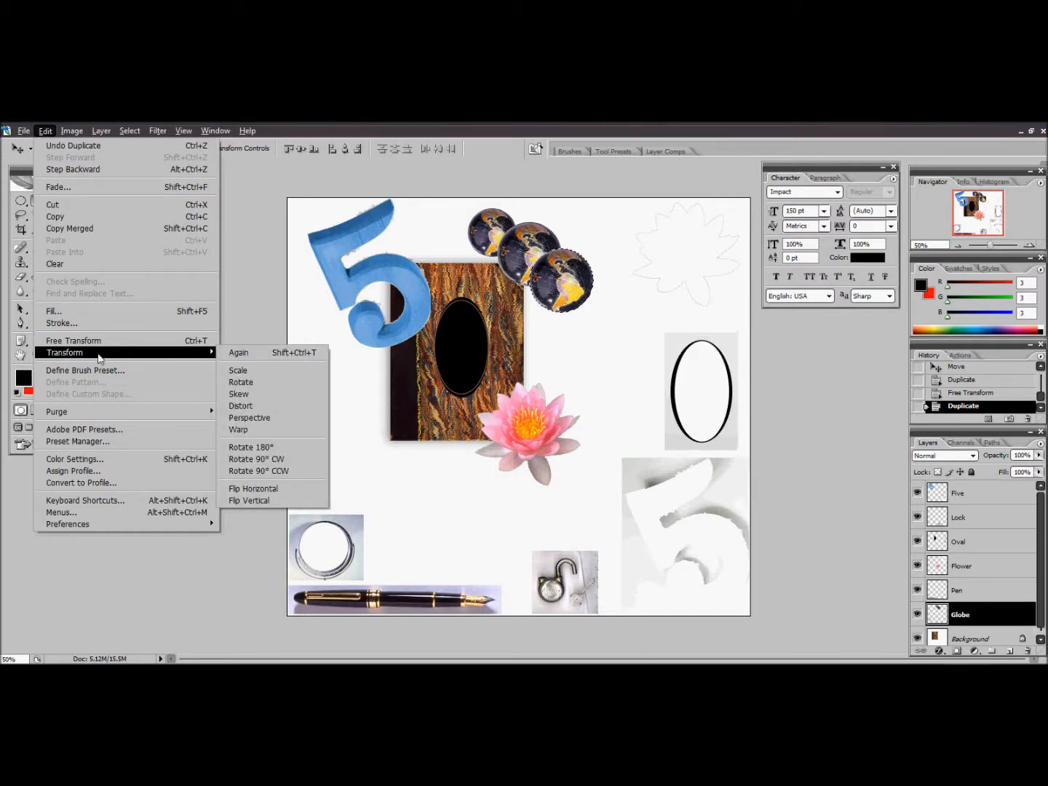
left_click(238, 370)
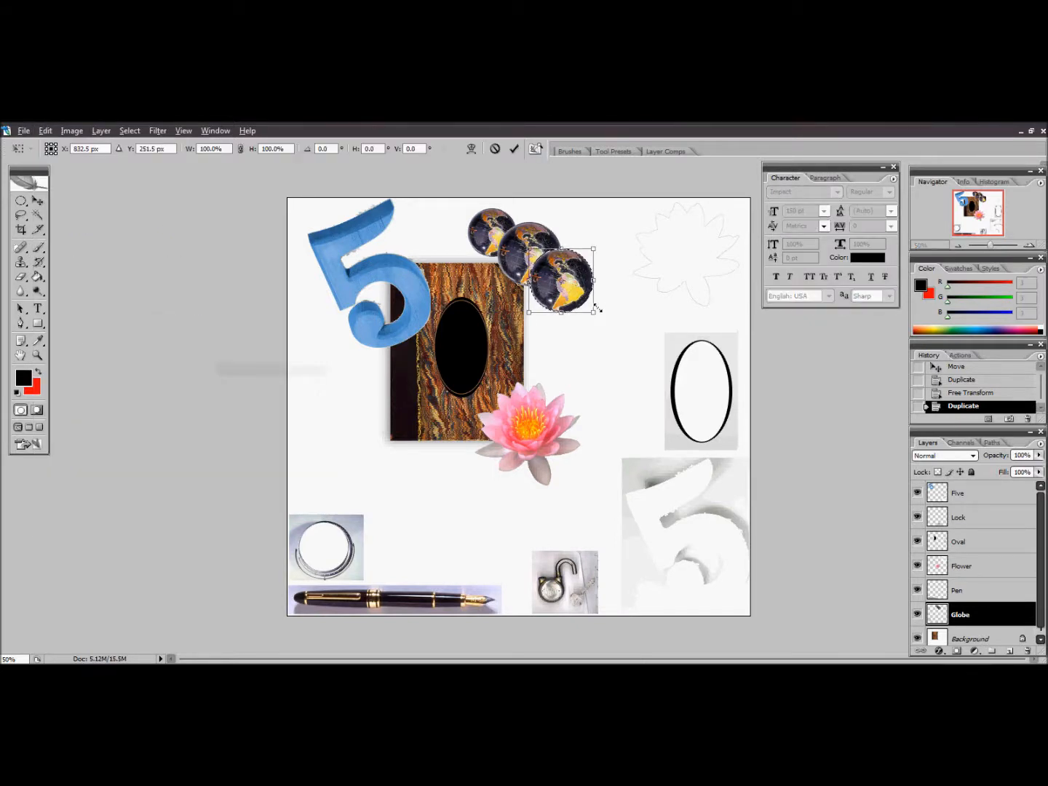
left_click_drag(592, 313, 611, 332)
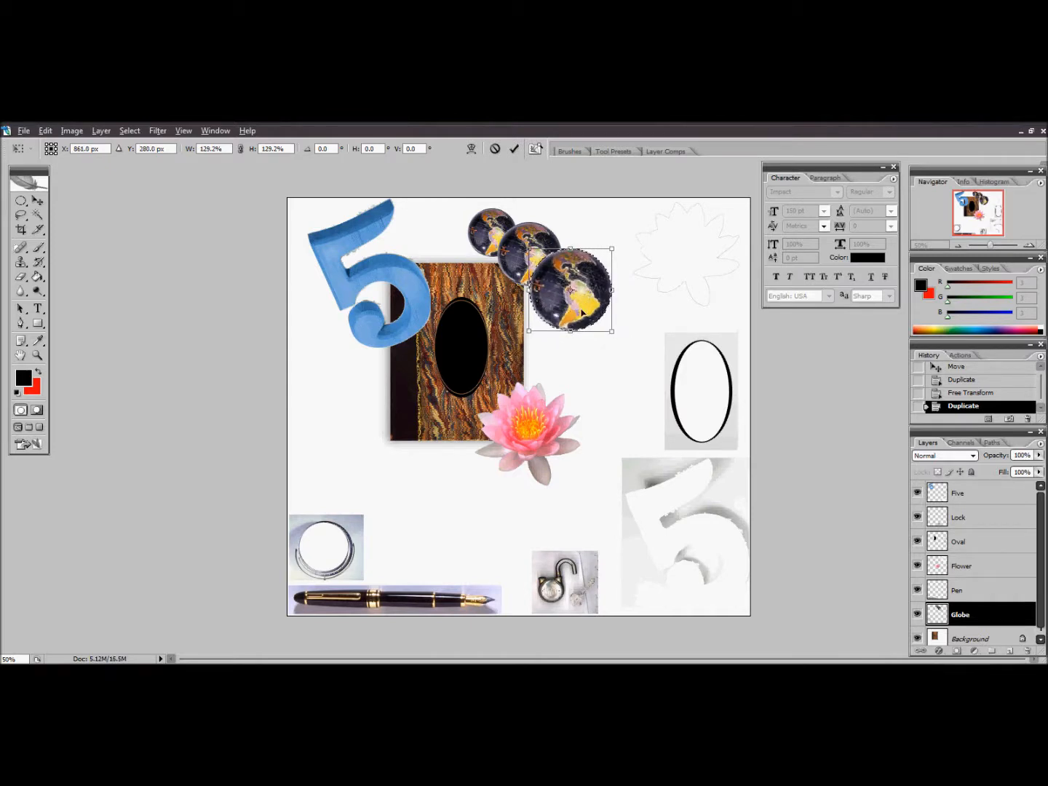
key("Return")
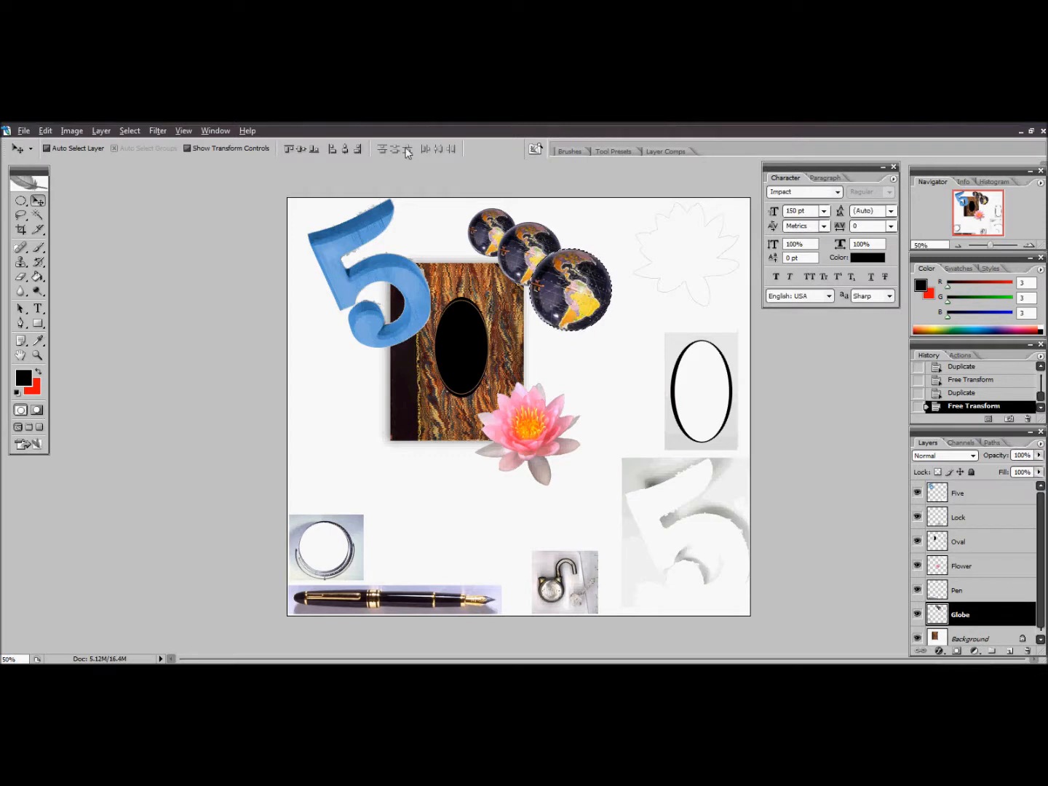
Deselect the largest globe and invert the colors of the Globe layer
left_click(20, 201)
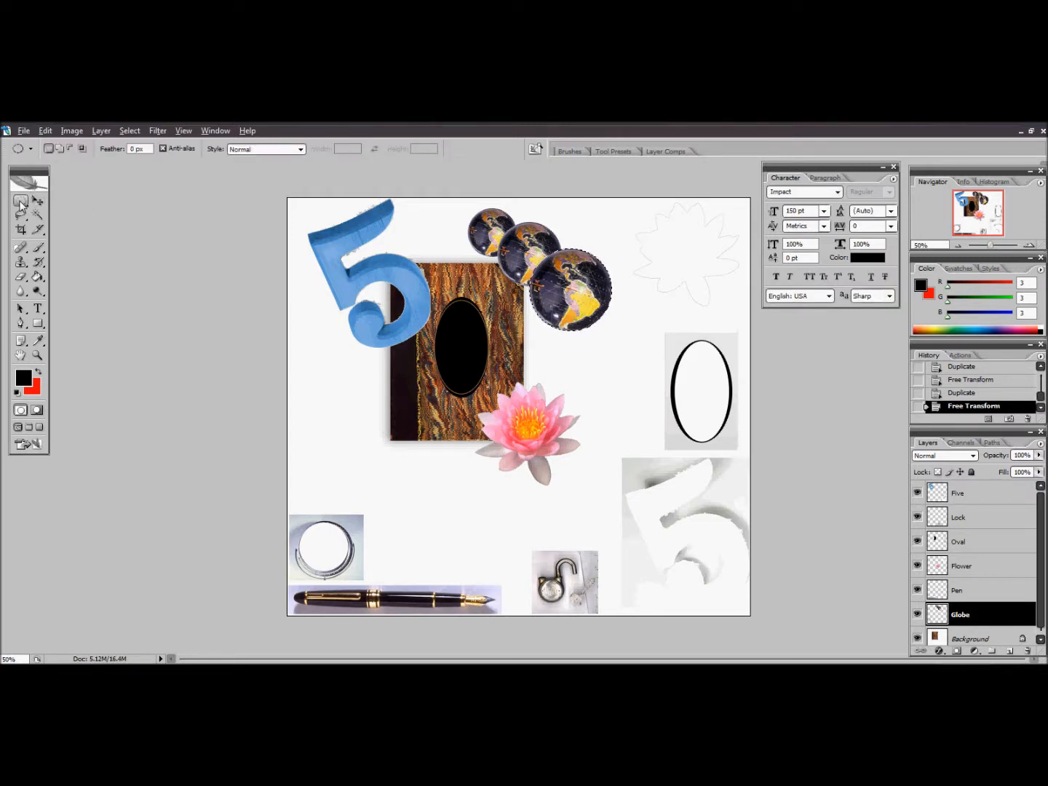
left_click(423, 242)
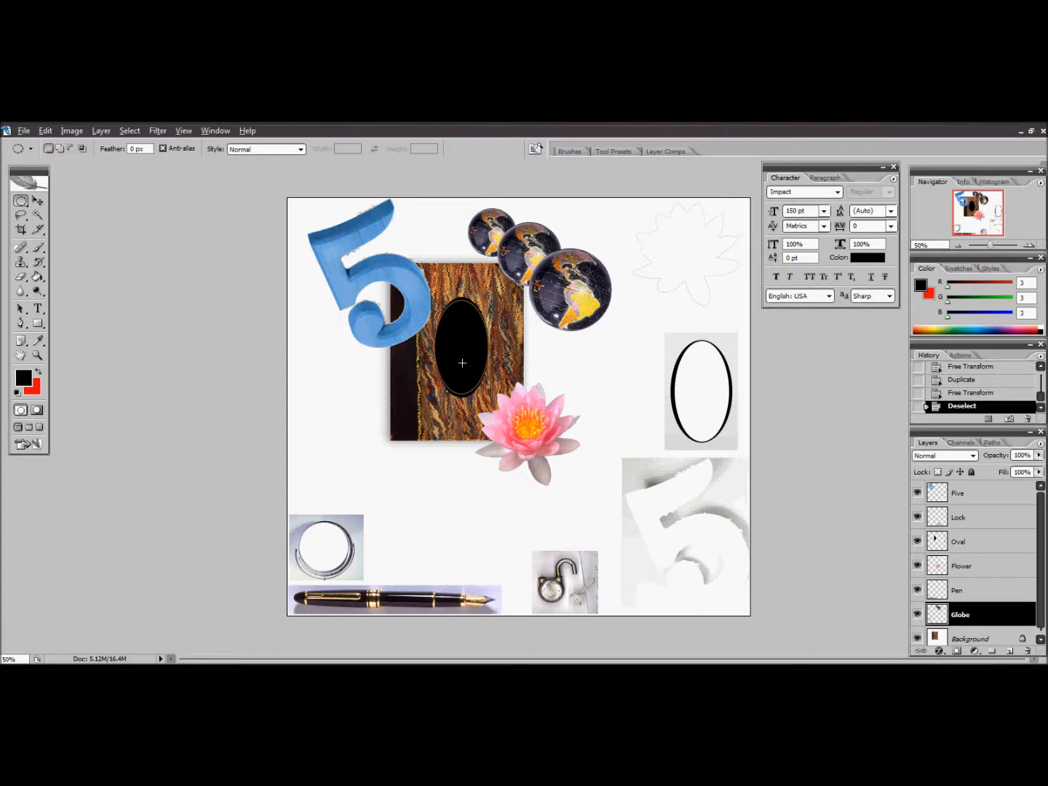
left_click(73, 131)
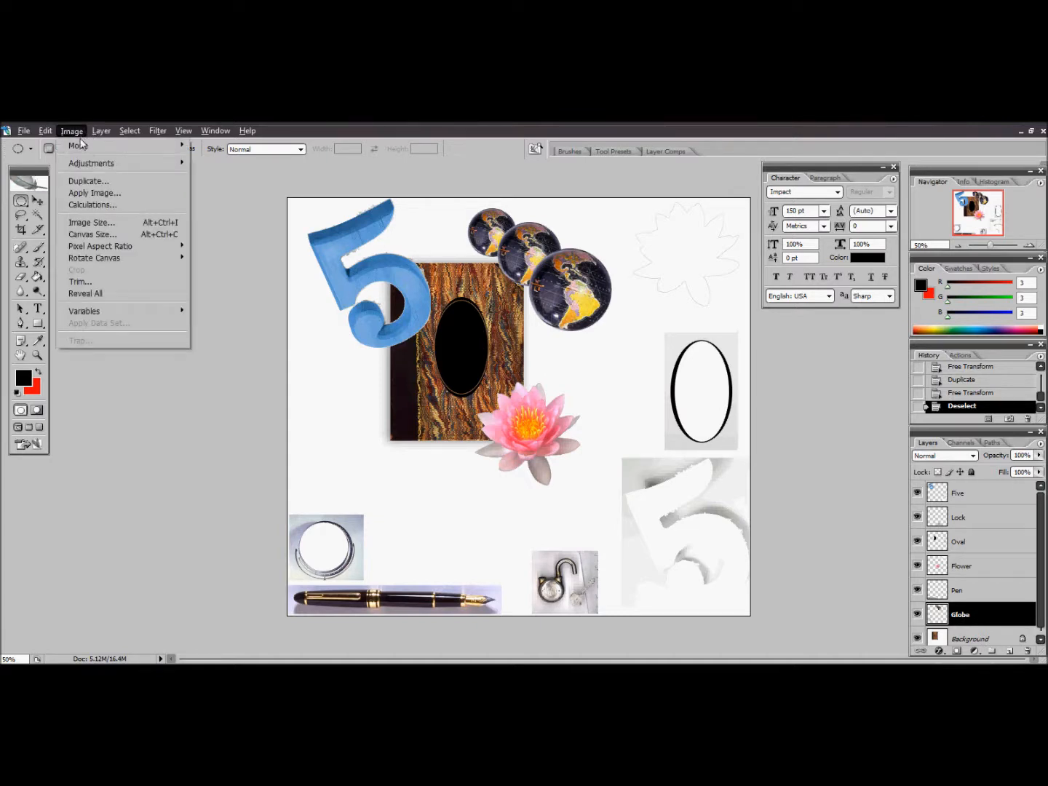
mouse_move(95, 163)
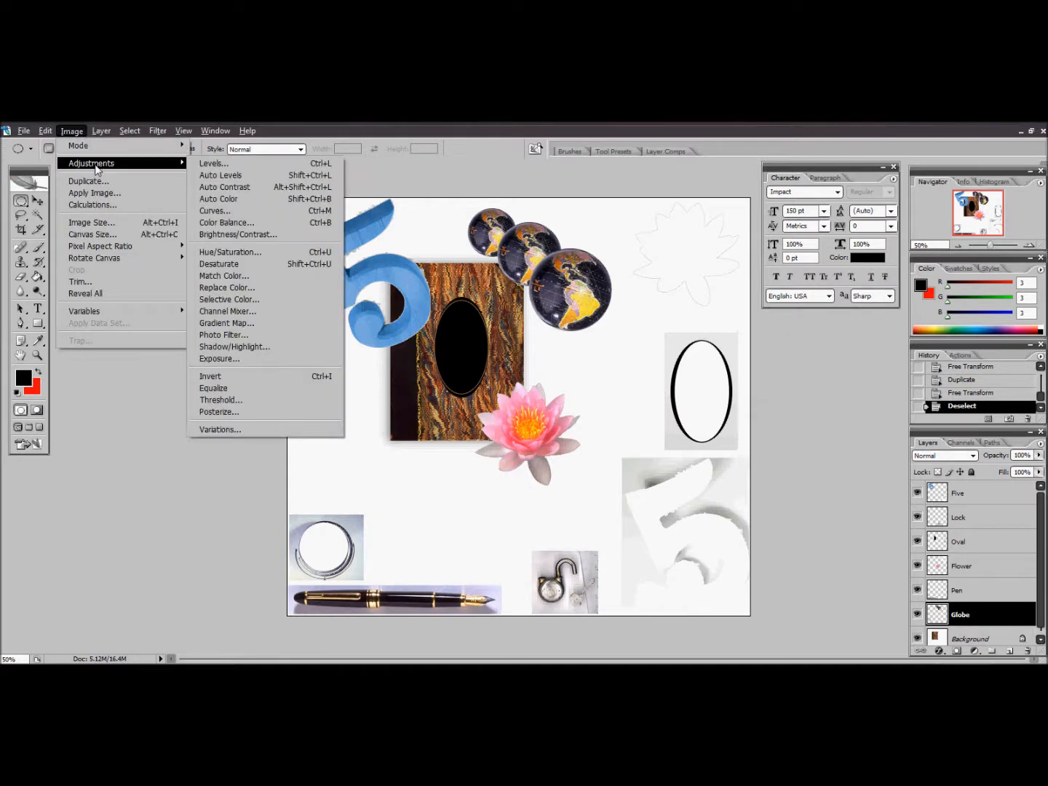
left_click(231, 377)
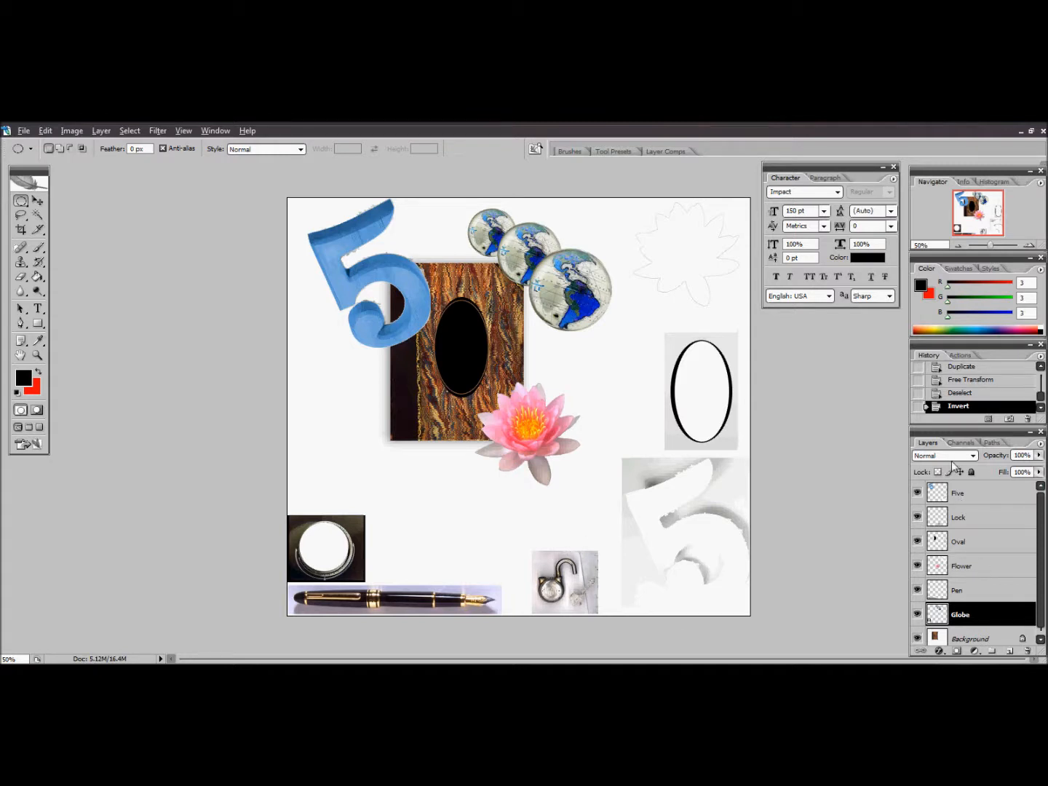
Activate the Lock layer and trace a closed Magnetic Lasso selection around the padlock, leaving out the key
left_click(964, 524)
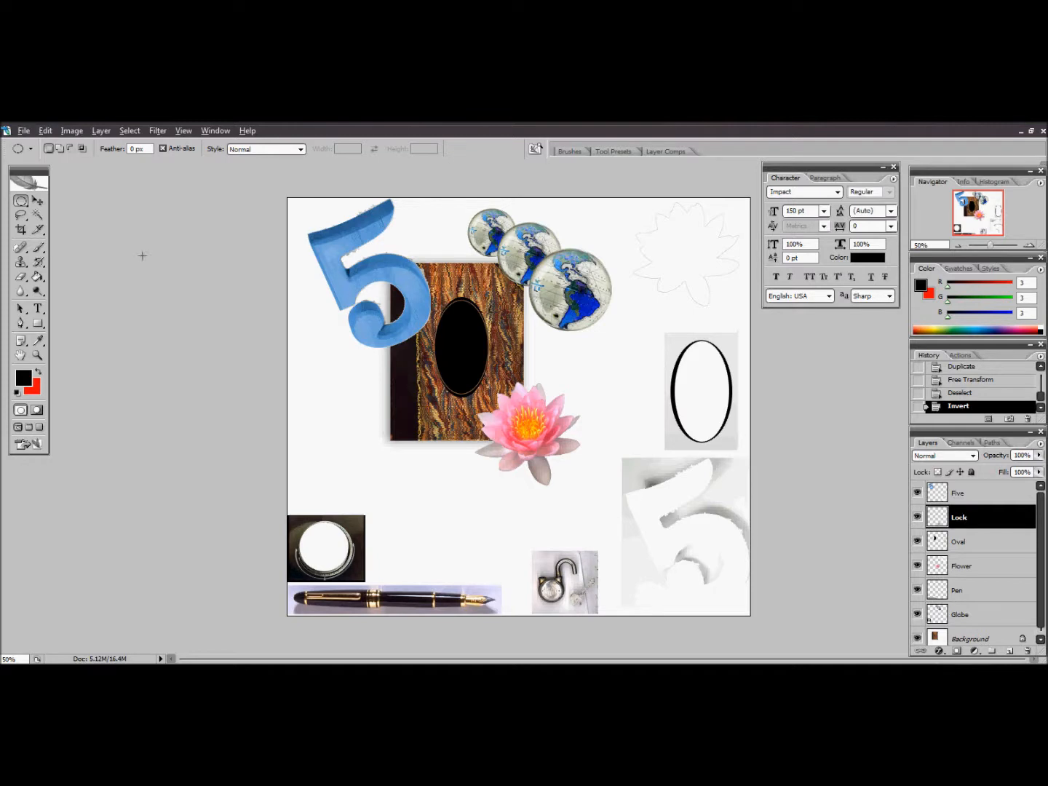
left_click(37, 355)
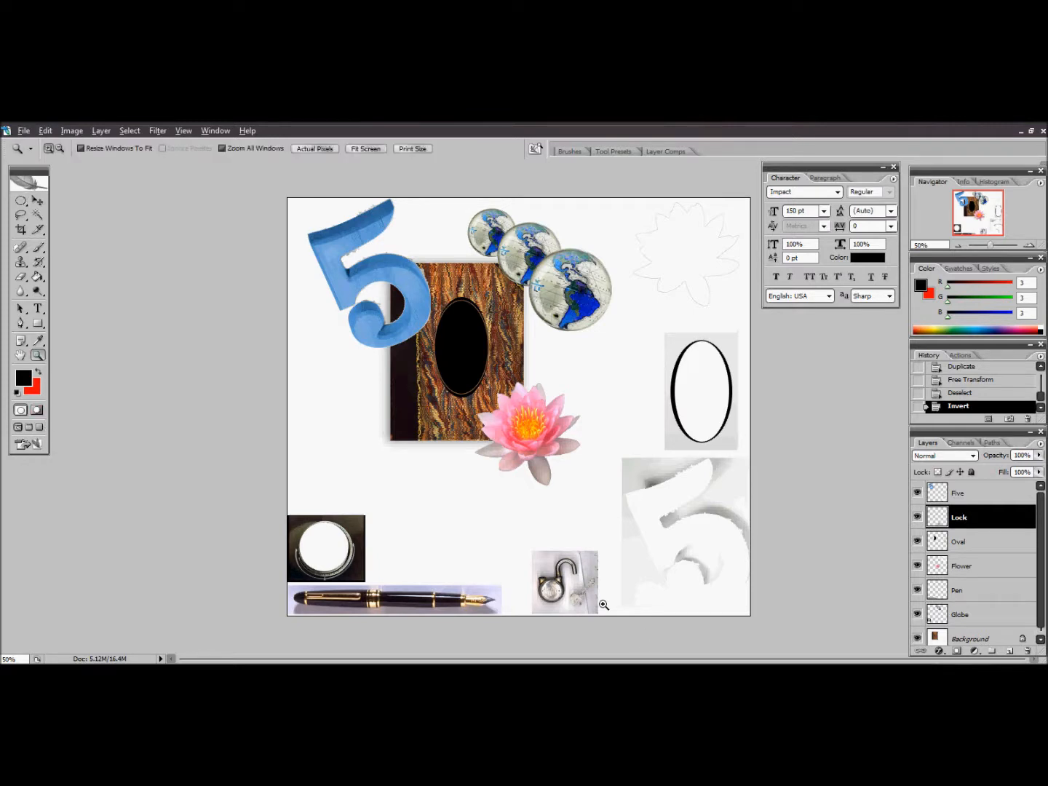
left_click_drag(520, 536, 609, 619)
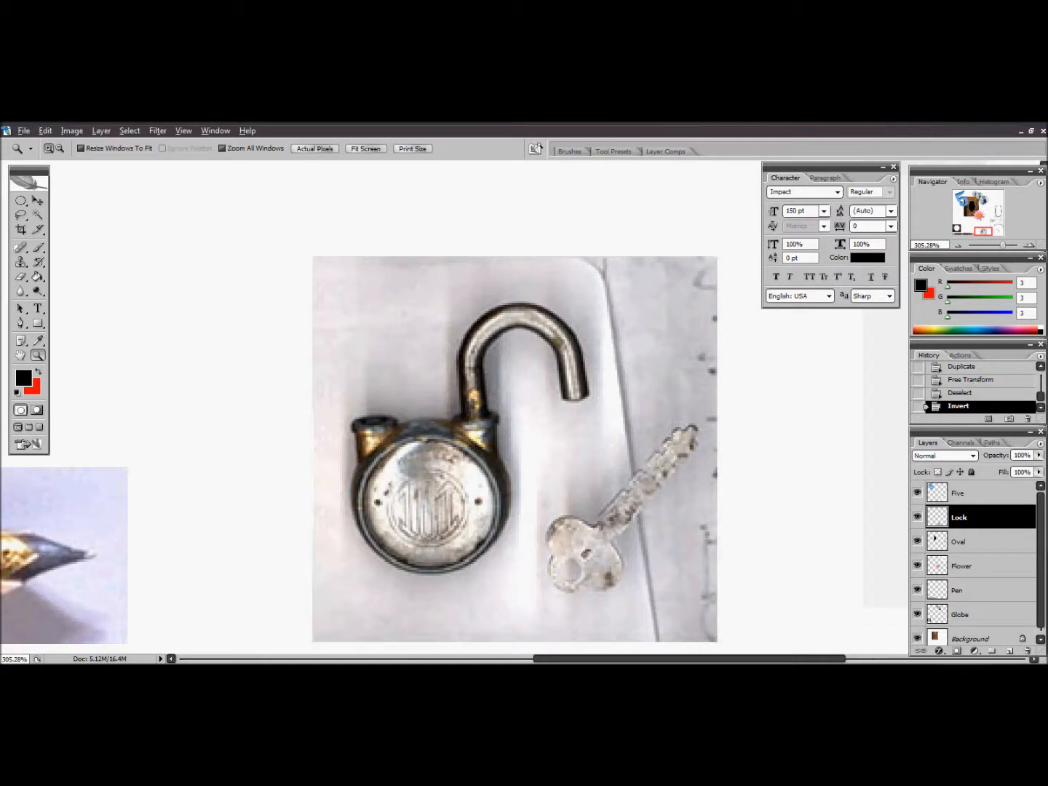
left_click(21, 216)
left_click(78, 240)
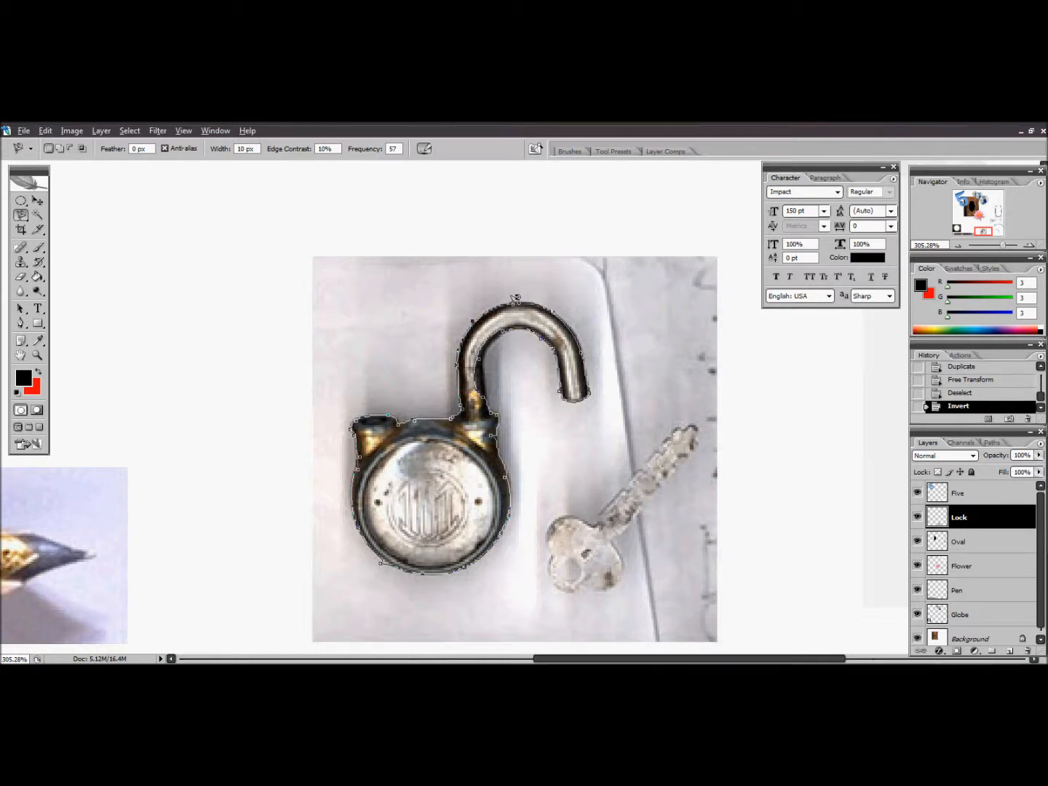
left_click(515, 299)
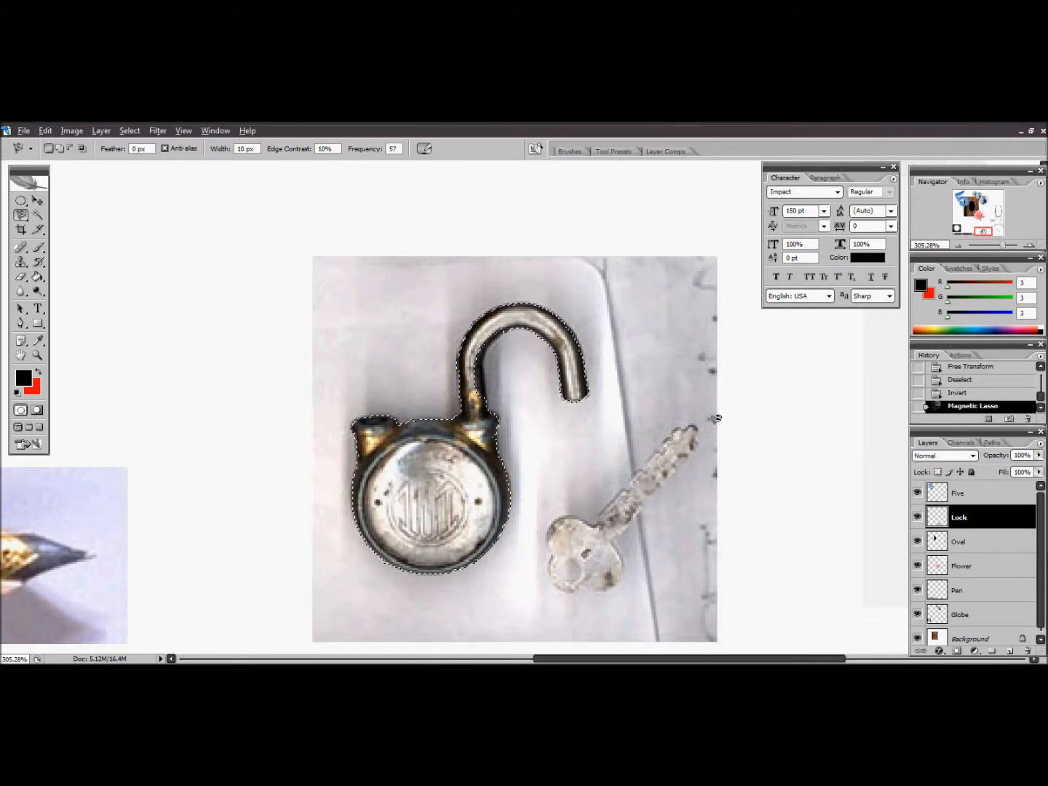
Move the selected padlock into the black oval on the book cover and deselect it
left_click(36, 355)
left_click(309, 340)
left_click(308, 340)
left_click(377, 349)
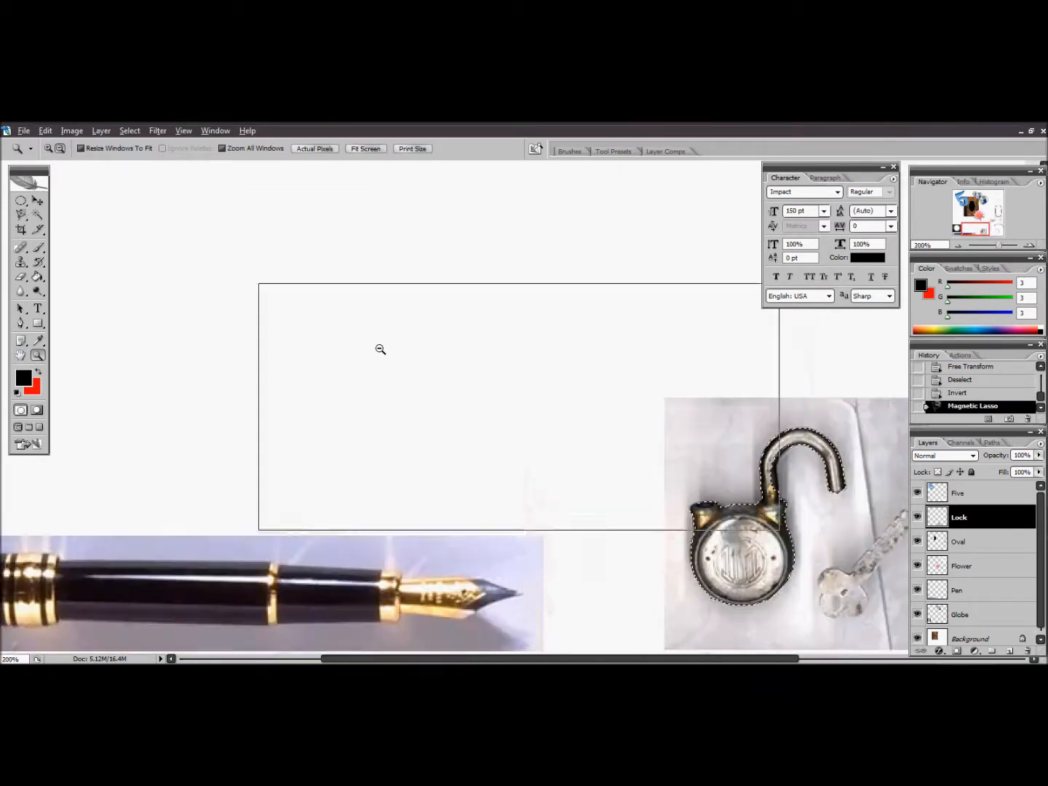
left_click(378, 349)
left_click(386, 351)
left_click(458, 386)
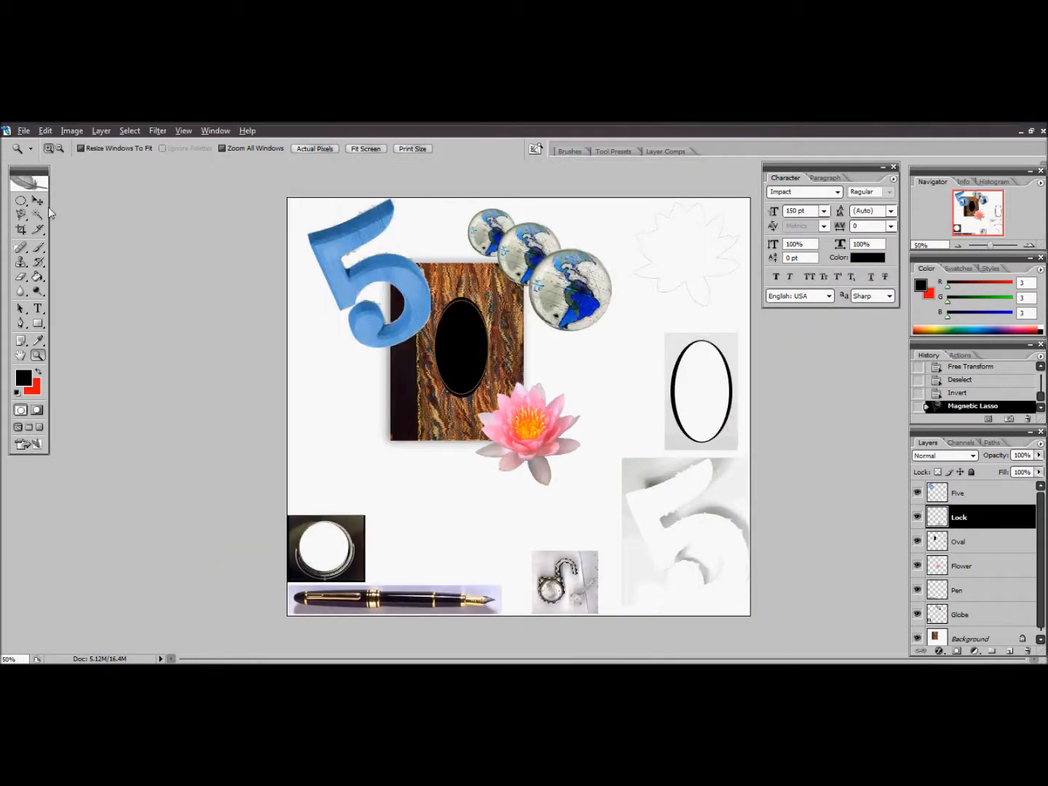
left_click(38, 200)
left_click_drag(557, 575, 453, 358)
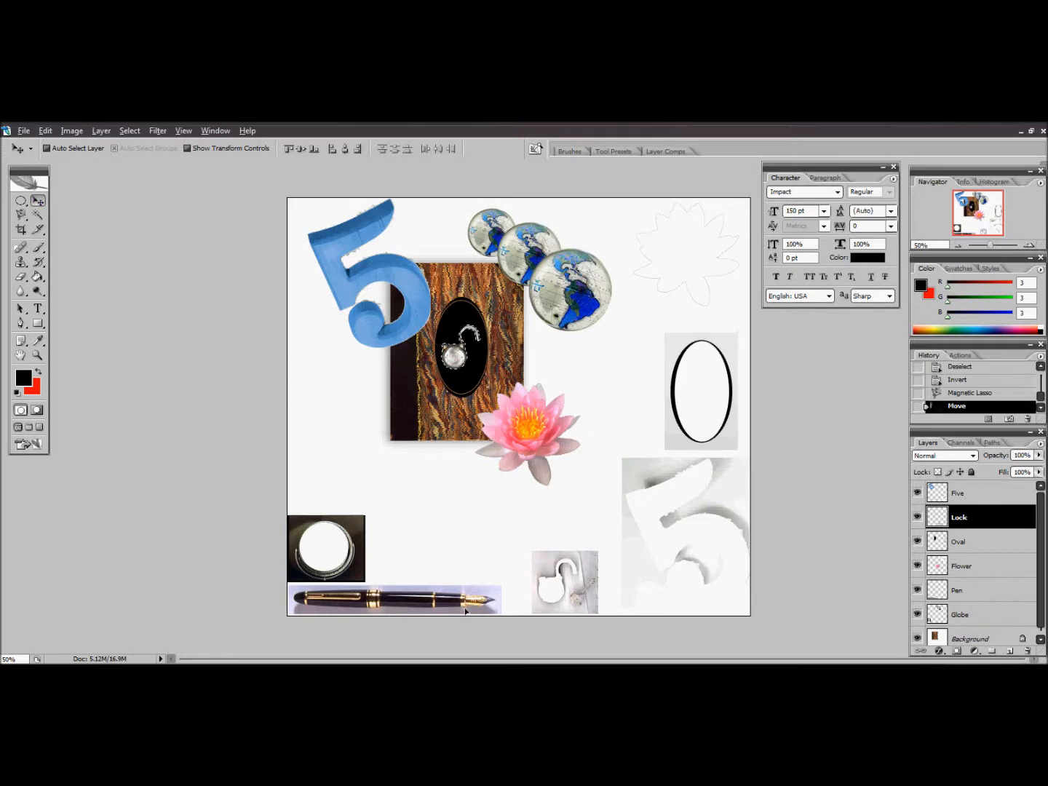
left_click(21, 201)
left_click(428, 455)
Activate the Pen layer and trace a closed Polygonal Lasso selection around the outline of the fountain pen
left_click(979, 597)
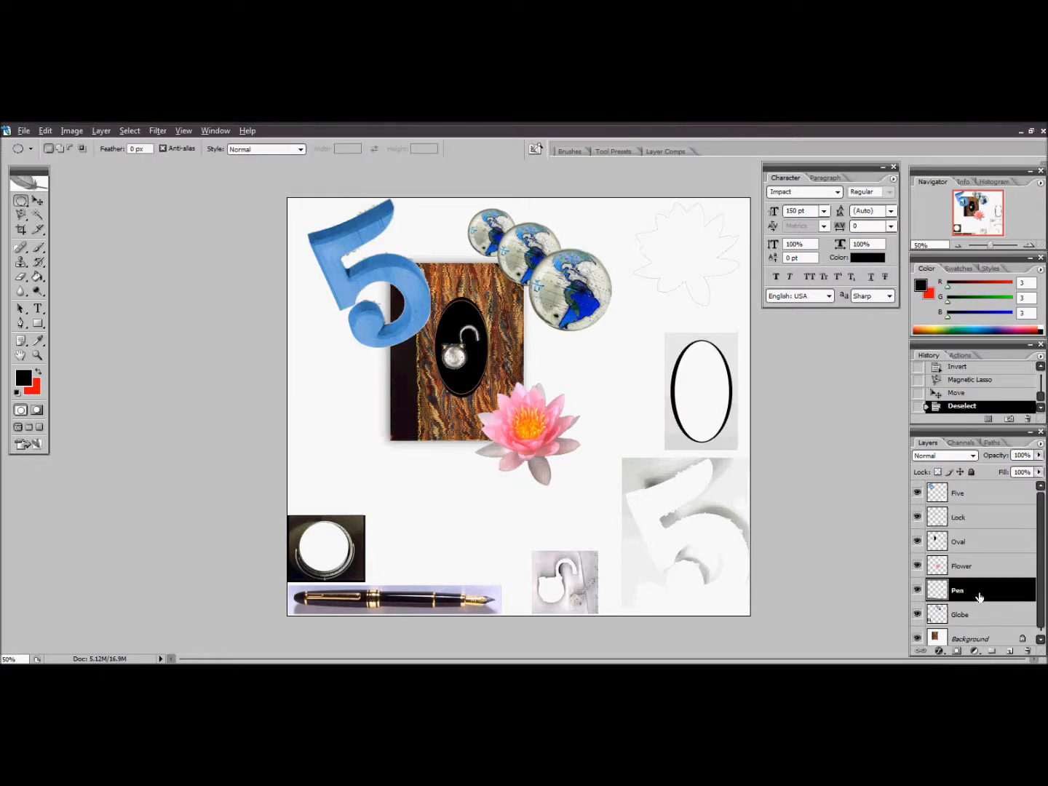
left_click(38, 355)
left_click_drag(290, 583, 524, 616)
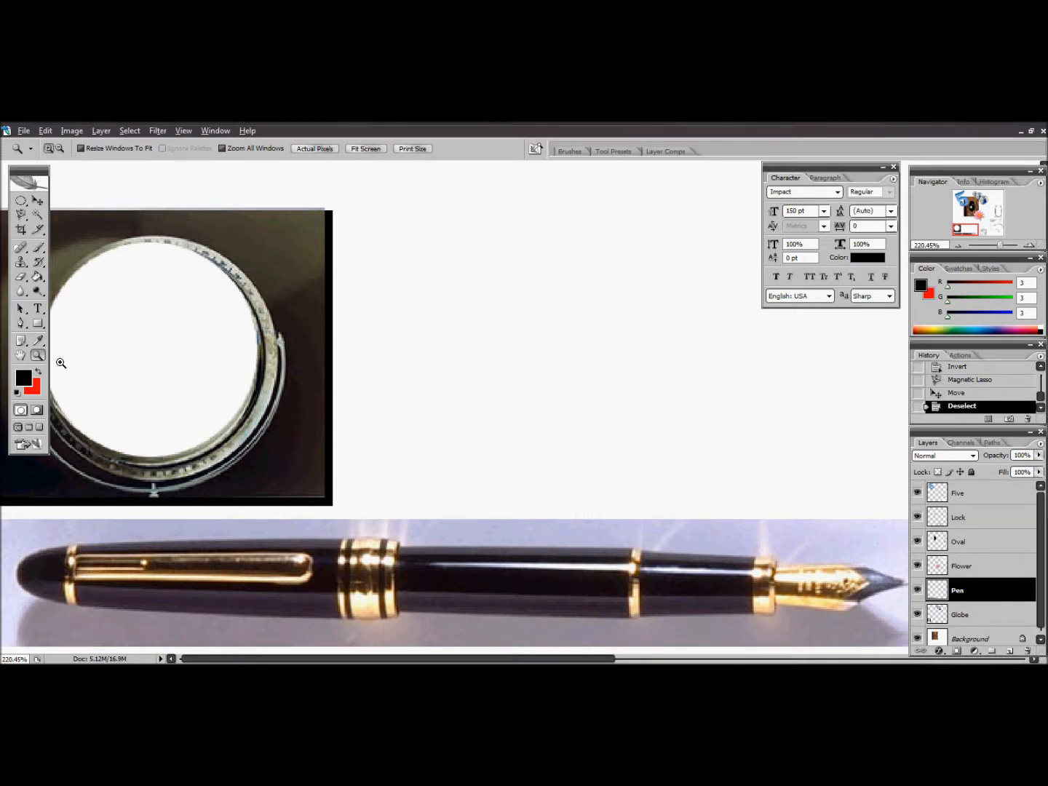
left_click_drag(25, 218, 80, 227)
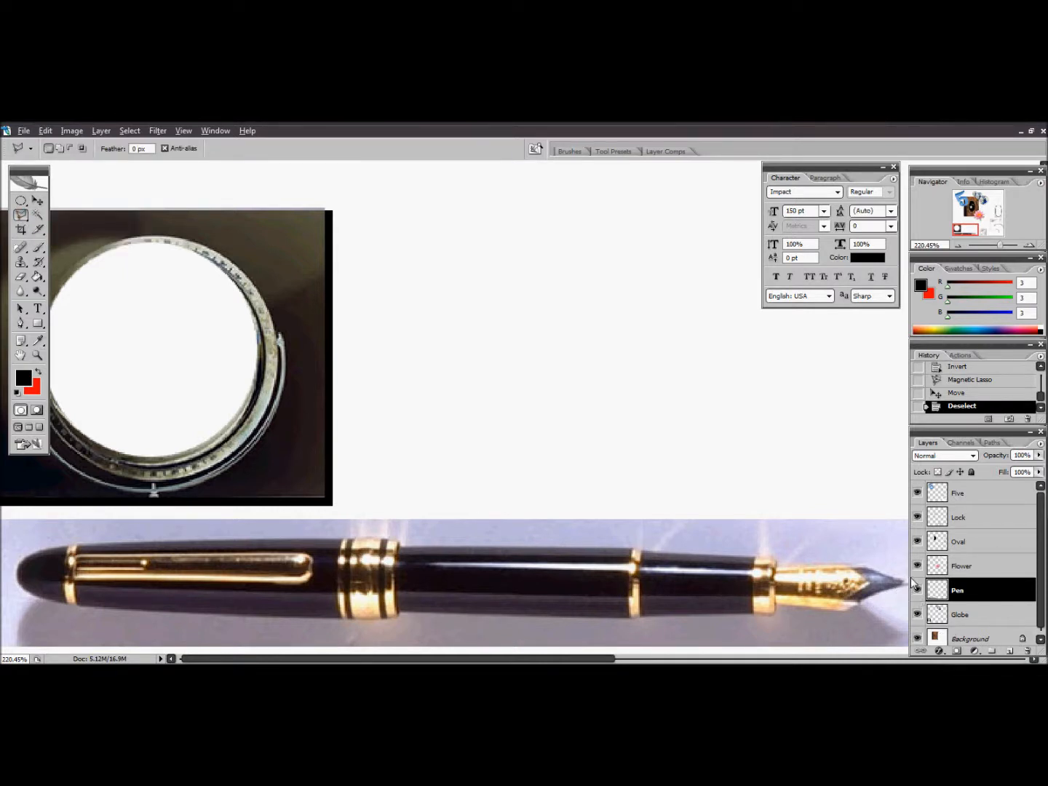
left_click(404, 545)
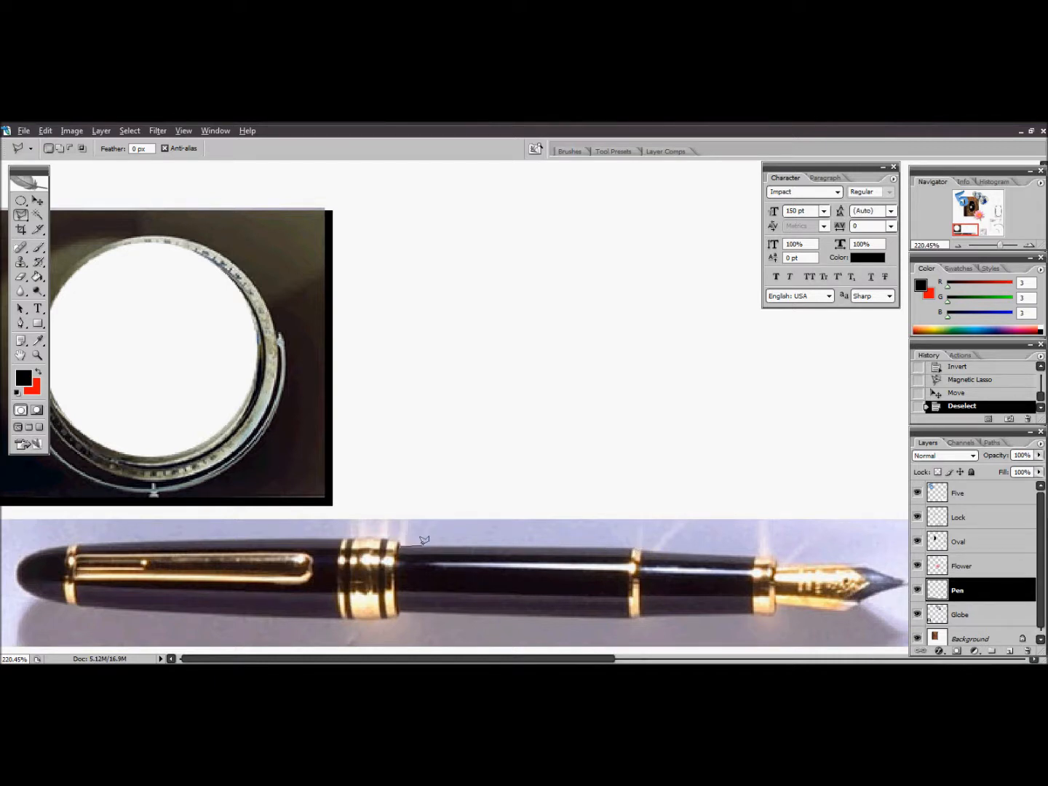
left_click(642, 546)
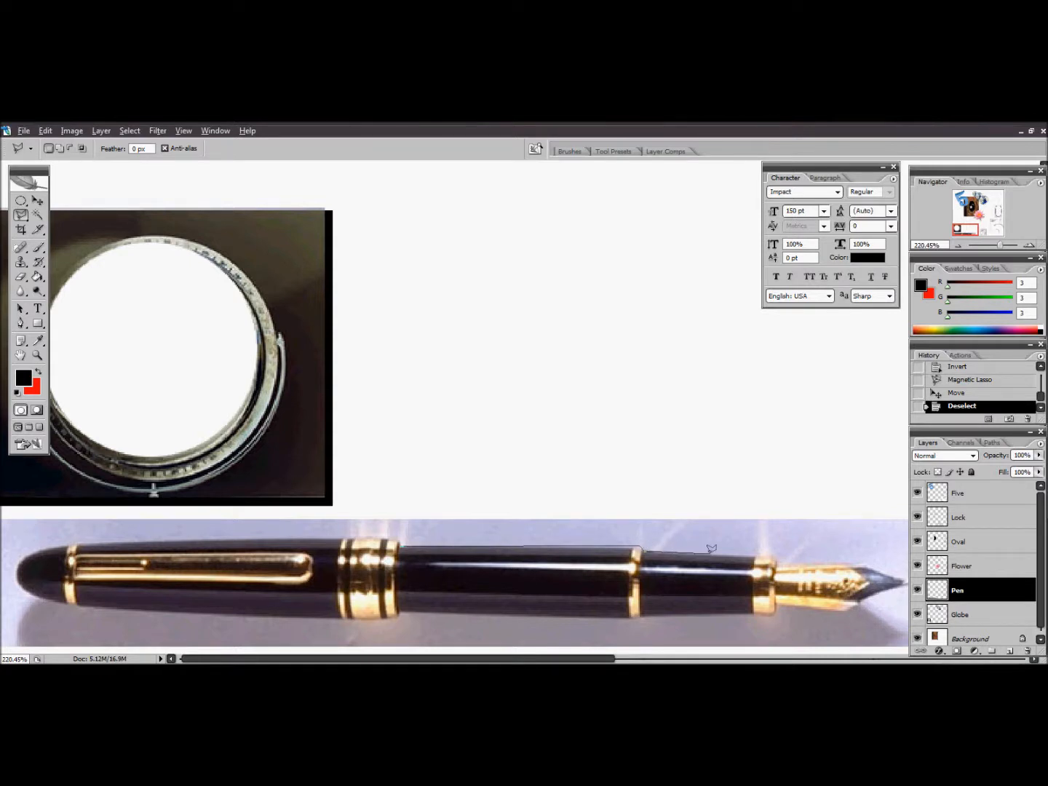
left_click(777, 557)
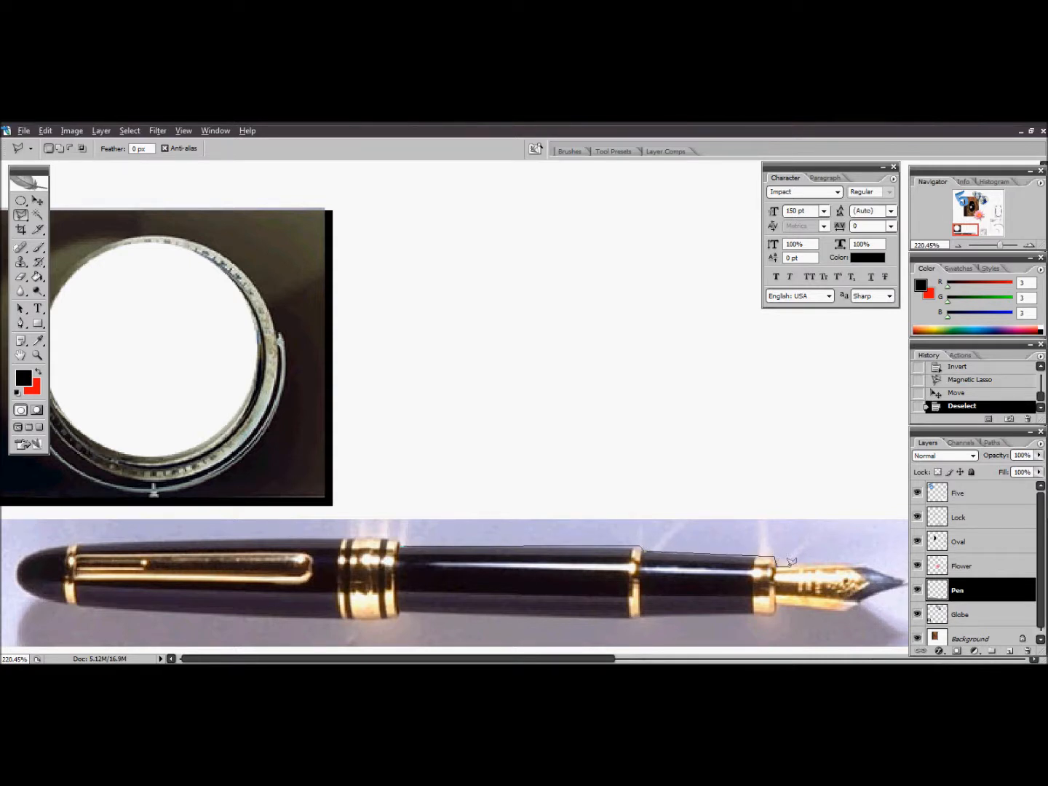
left_click(873, 568)
left_click(842, 613)
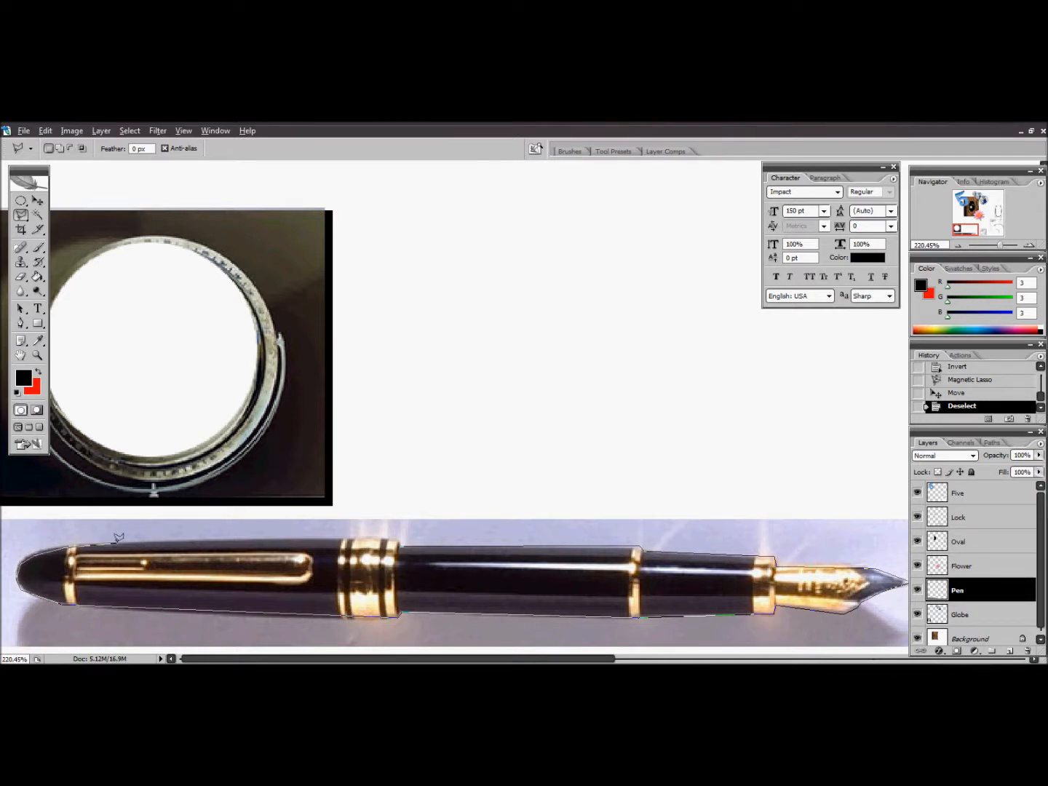
double_click(405, 539)
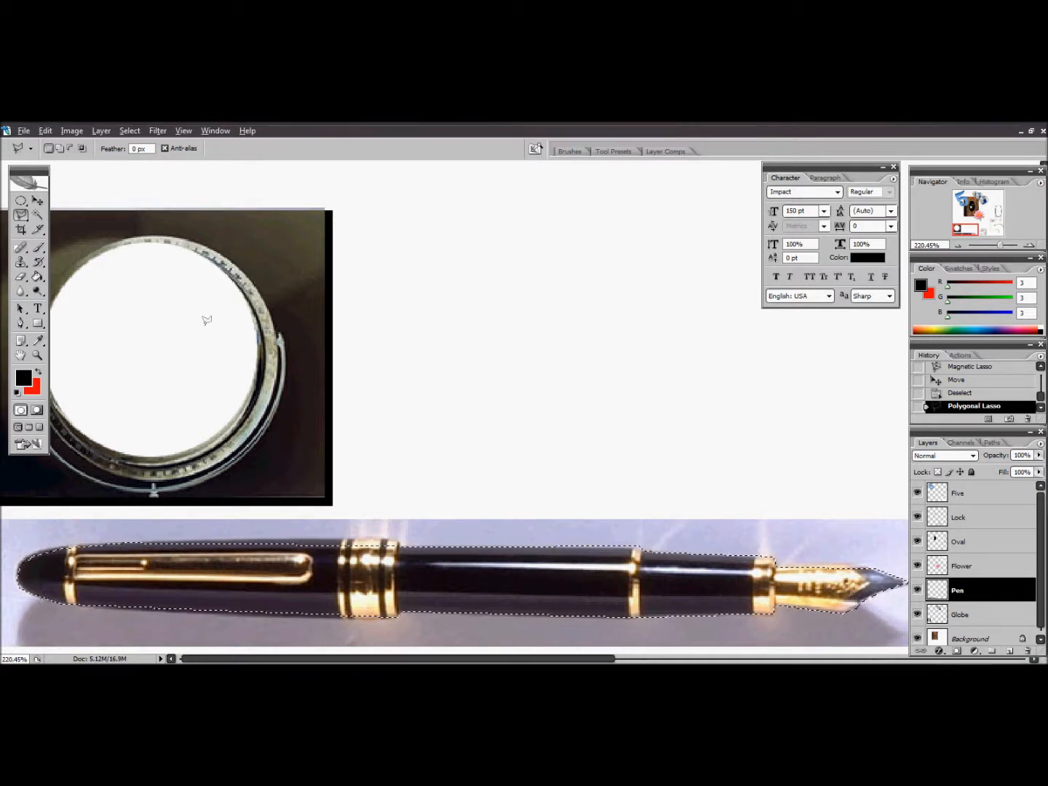
Move the selected pen up across the lower part of the book cover, with its nib end behind the flower
left_click(37, 355)
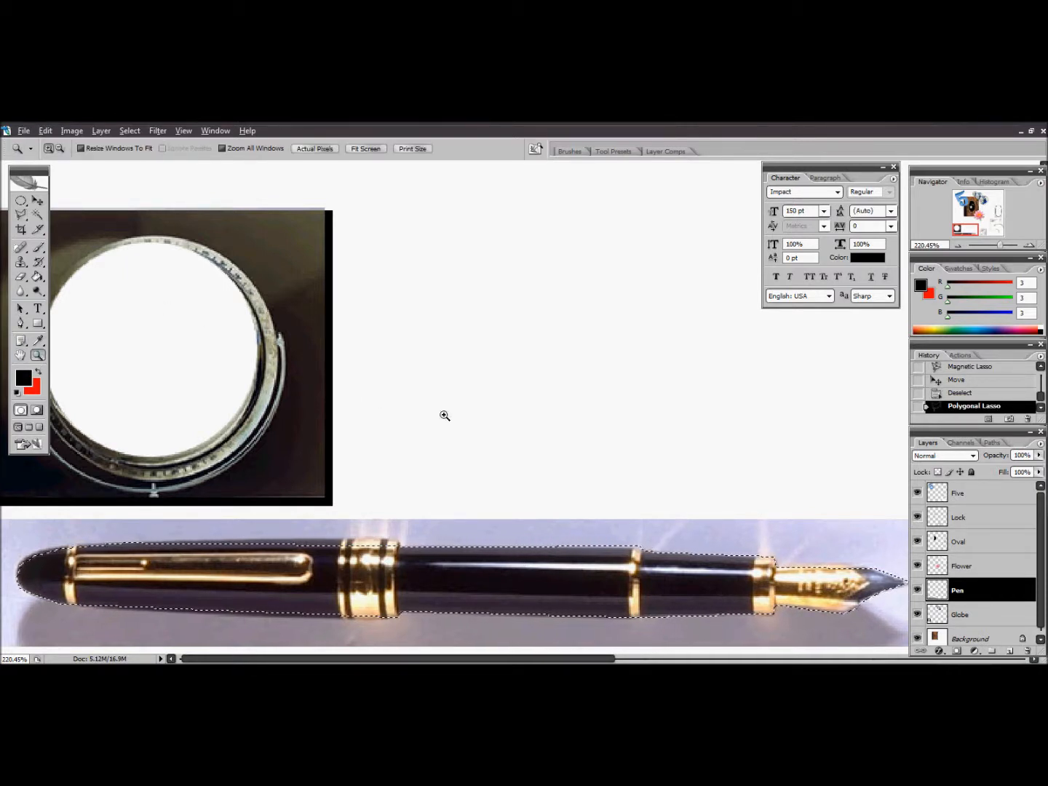
left_click(529, 408, "alt")
left_click(530, 409, "alt")
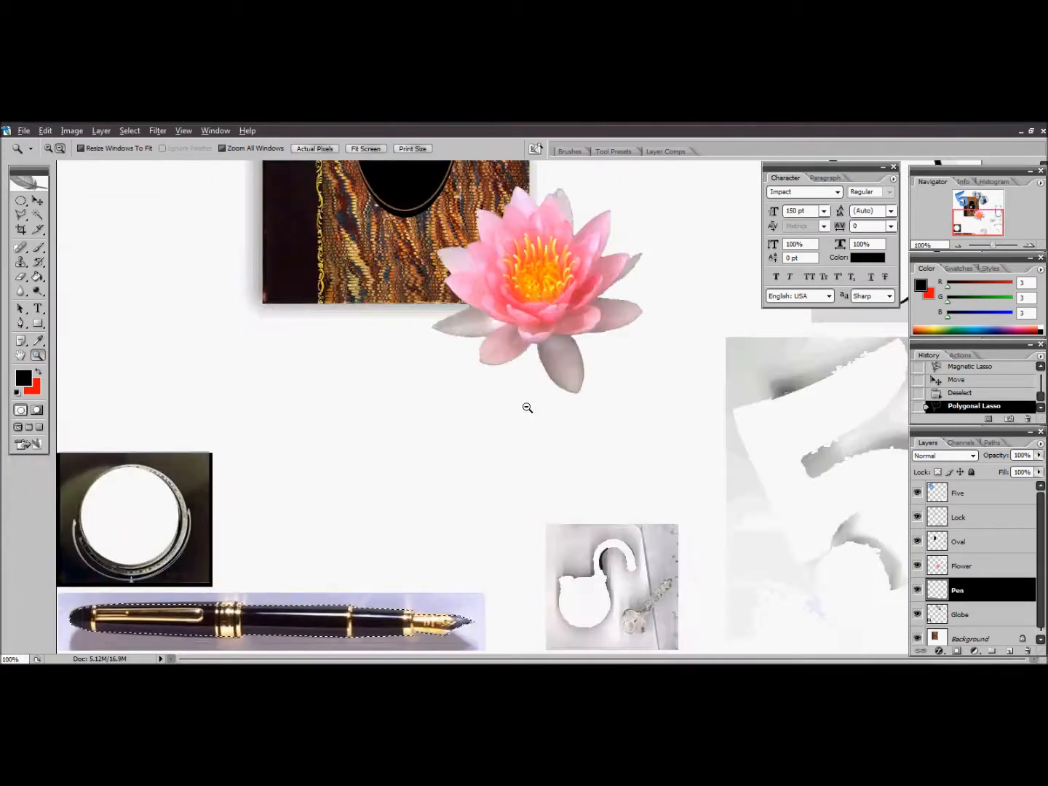
left_click(529, 408, "alt")
left_click(423, 439, "alt")
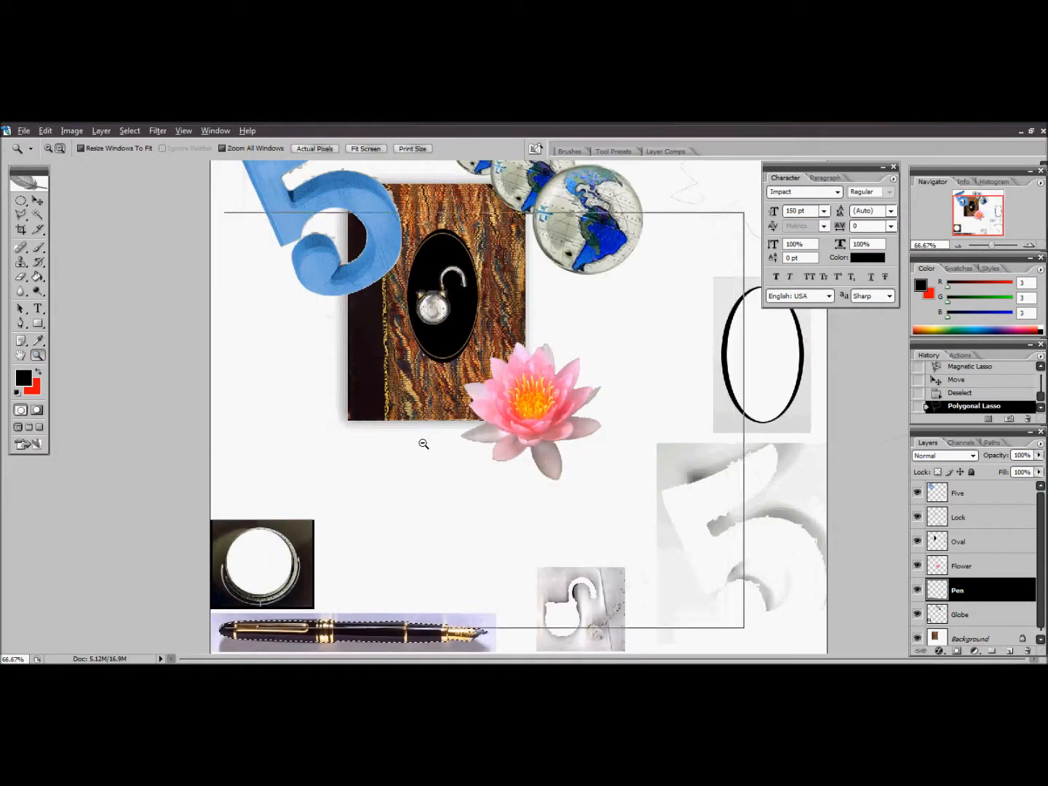
left_click(38, 200)
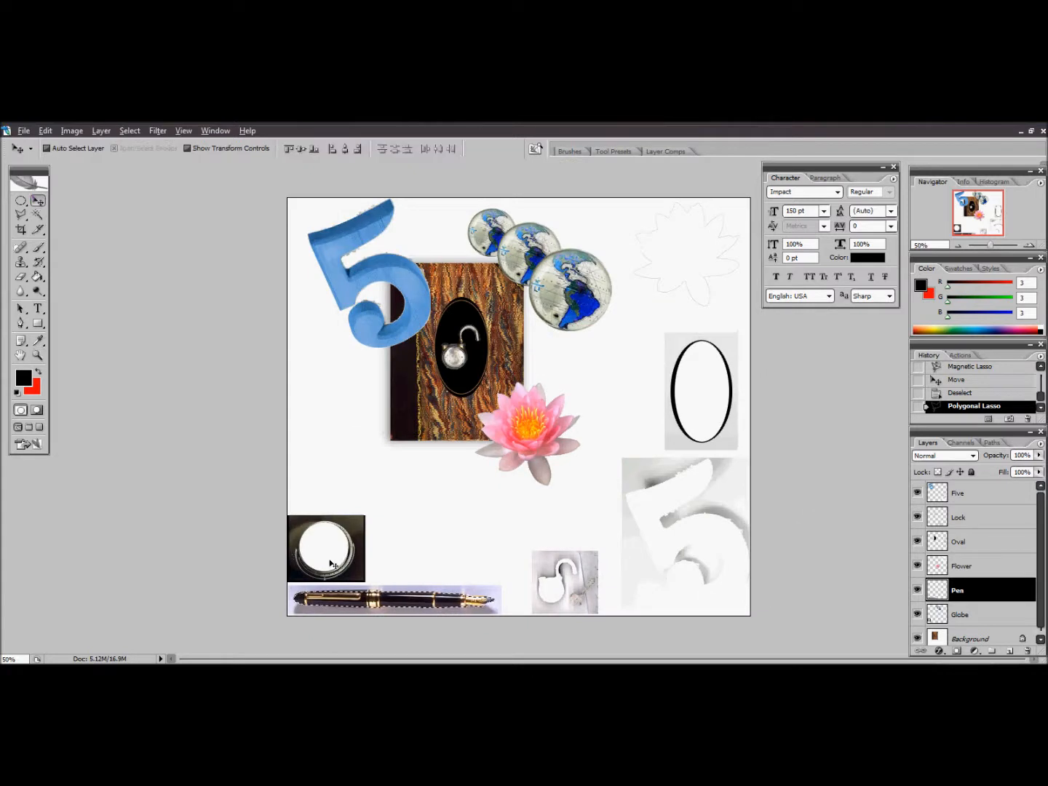
left_click_drag(363, 598, 382, 433)
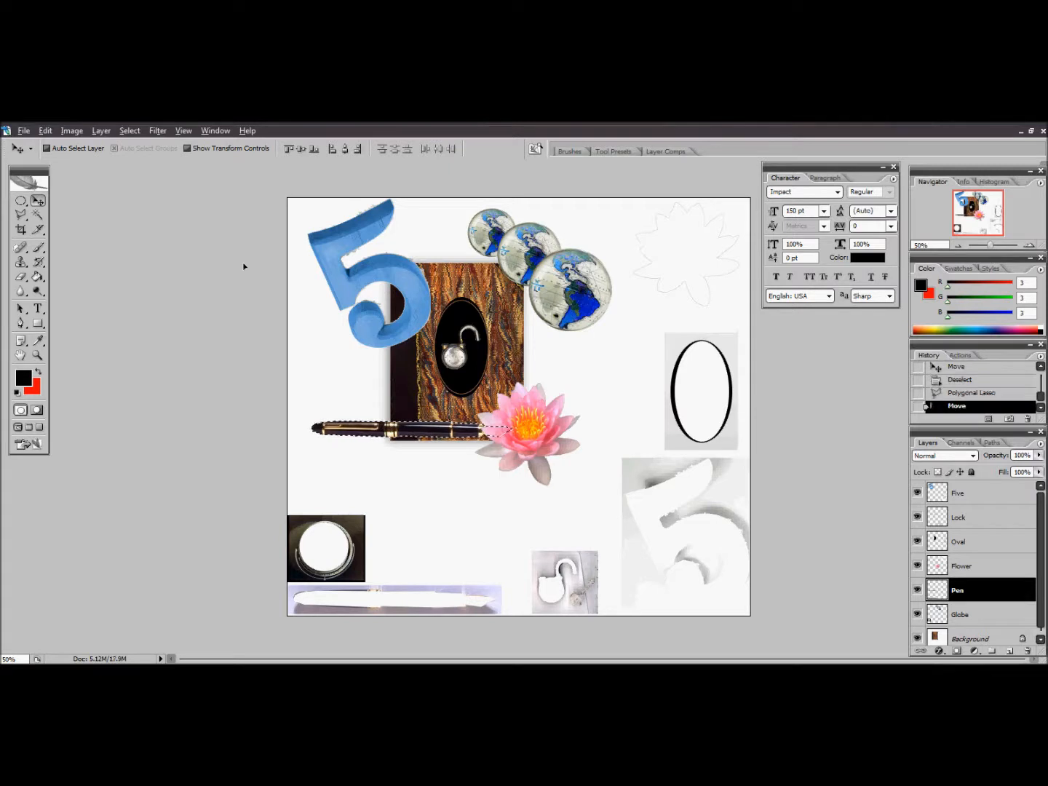
Rotate the pen about 36.3° clockwise, place it diagonally over the book's lower-left corner with the nib beside the flower, and deselect it
left_click(43, 131)
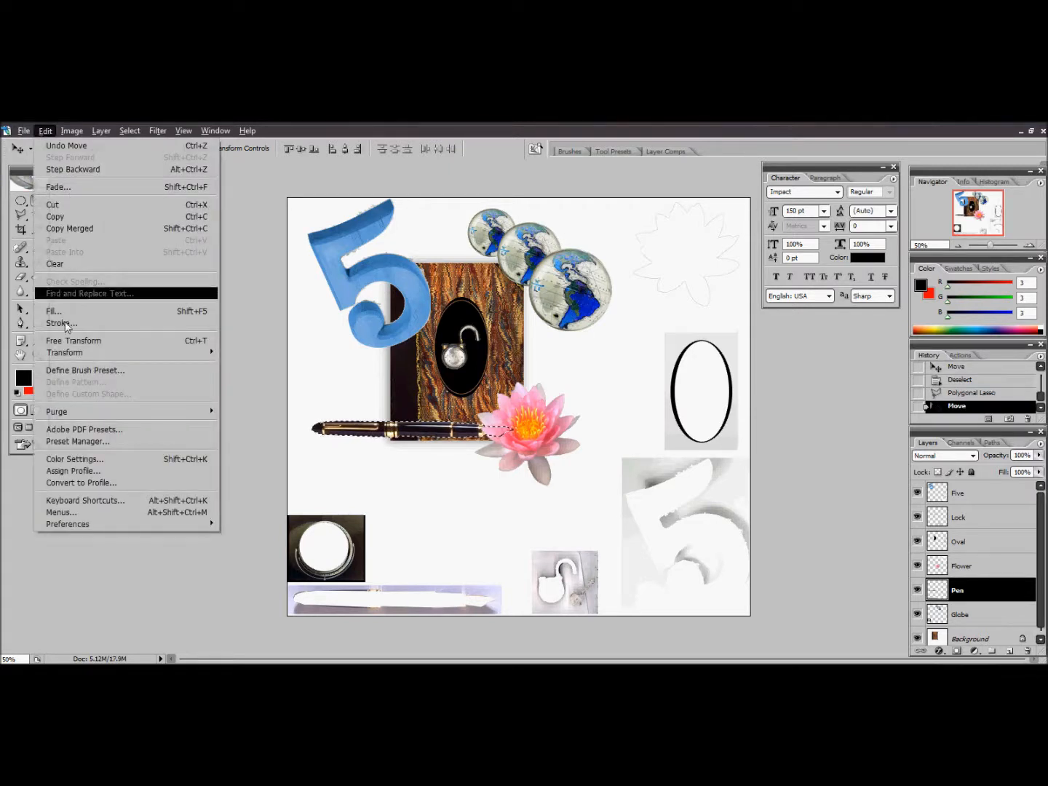
mouse_move(138, 354)
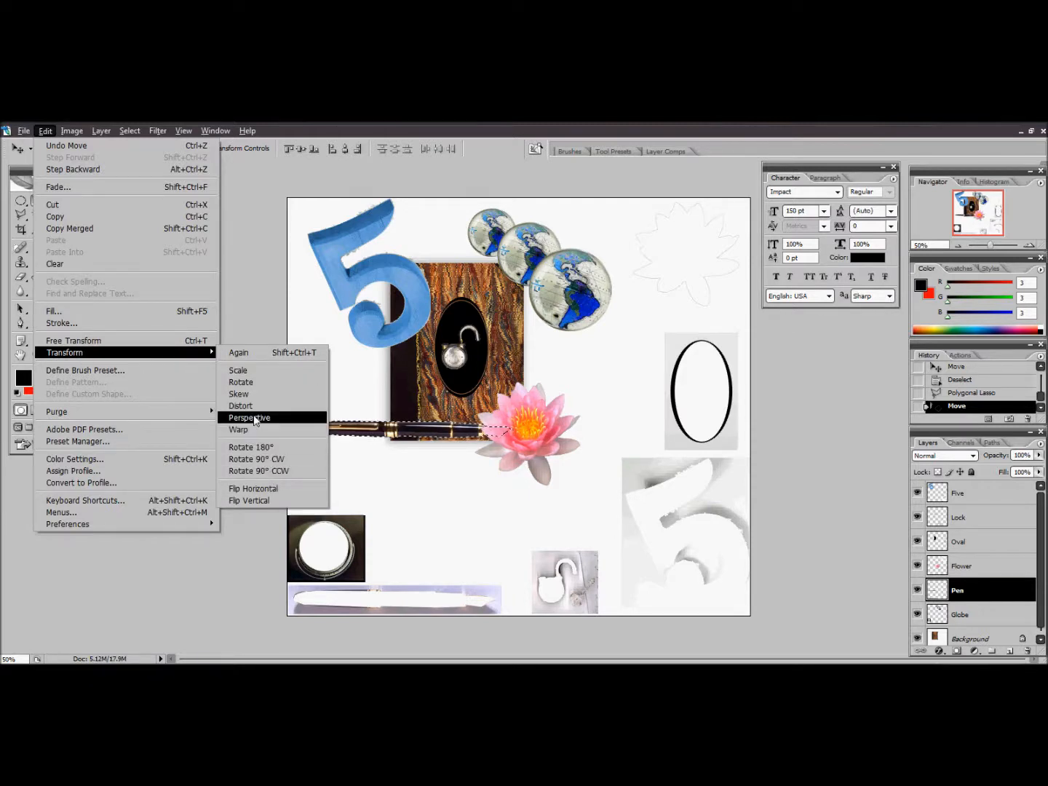
left_click(251, 385)
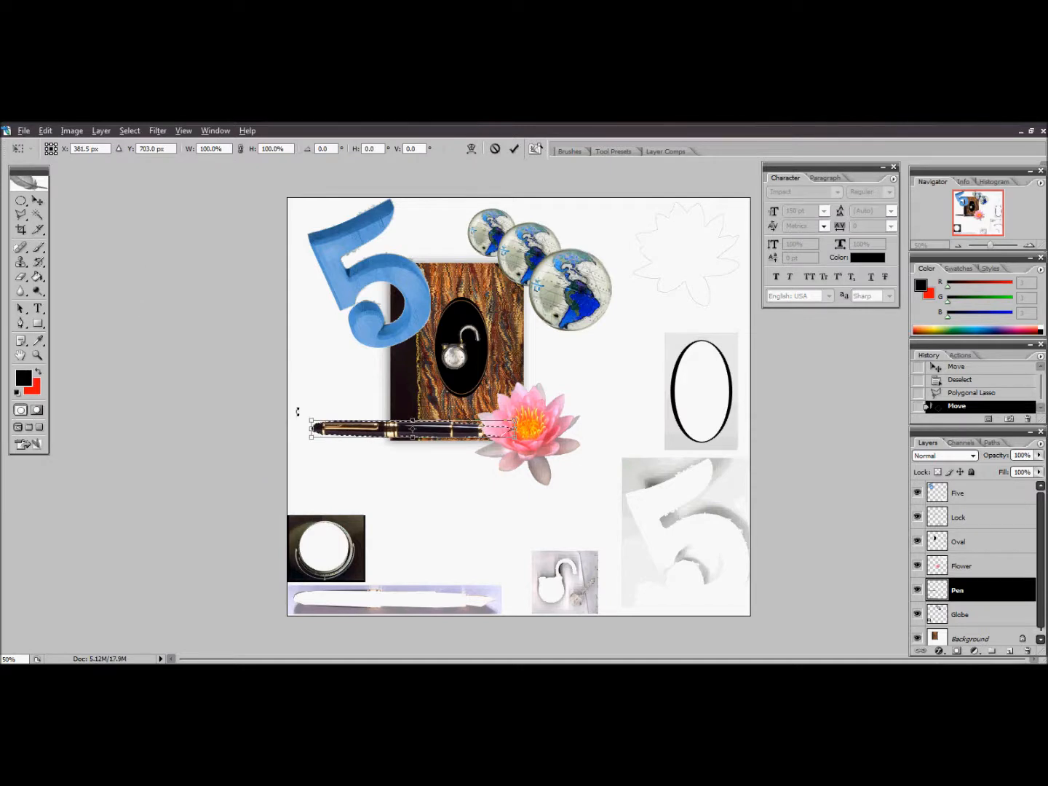
left_click_drag(311, 419, 361, 387)
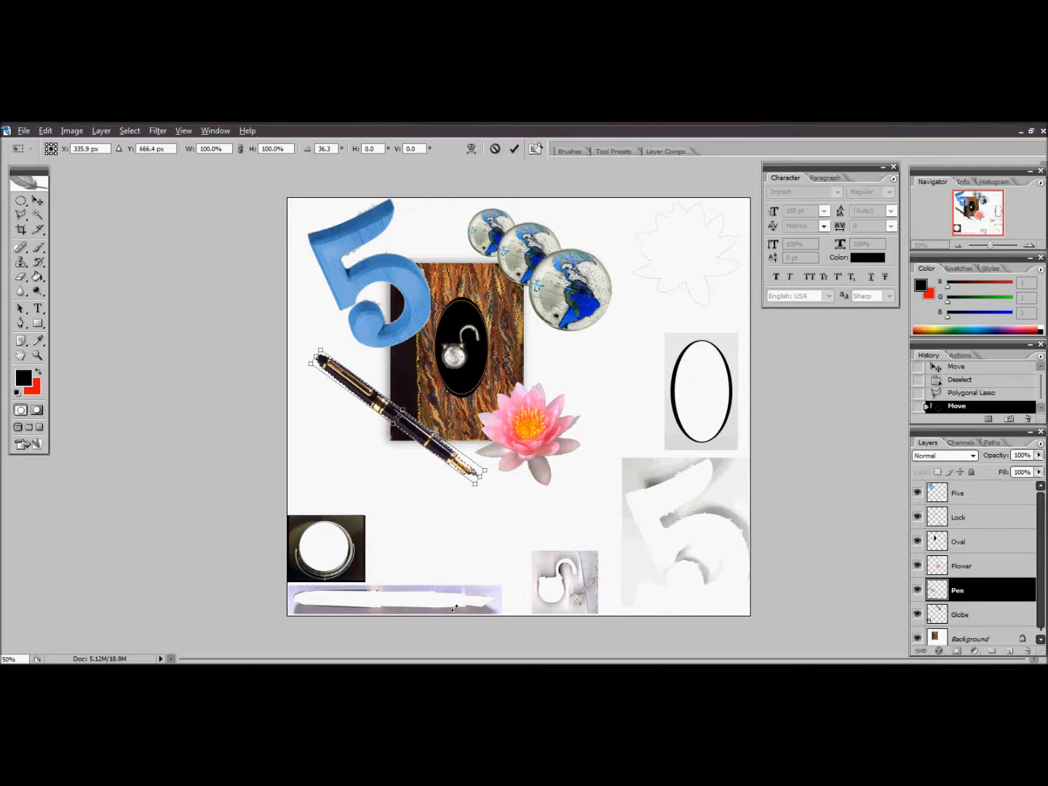
key("Return")
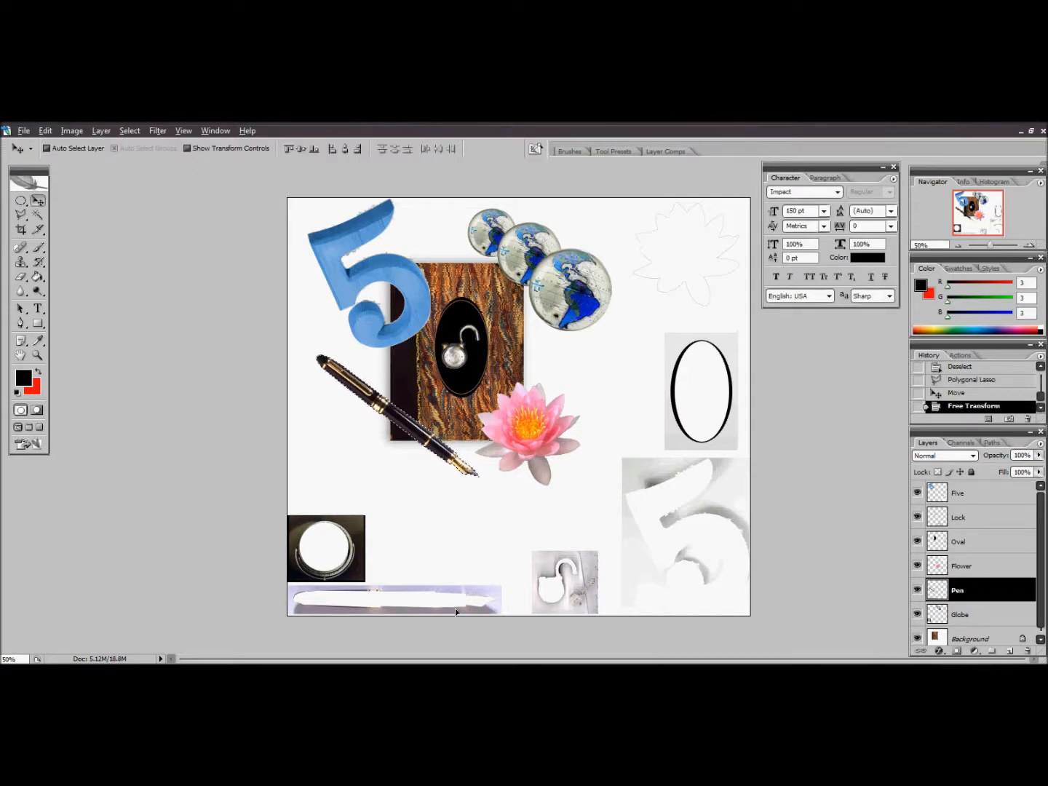
left_click(21, 200)
left_click(301, 295)
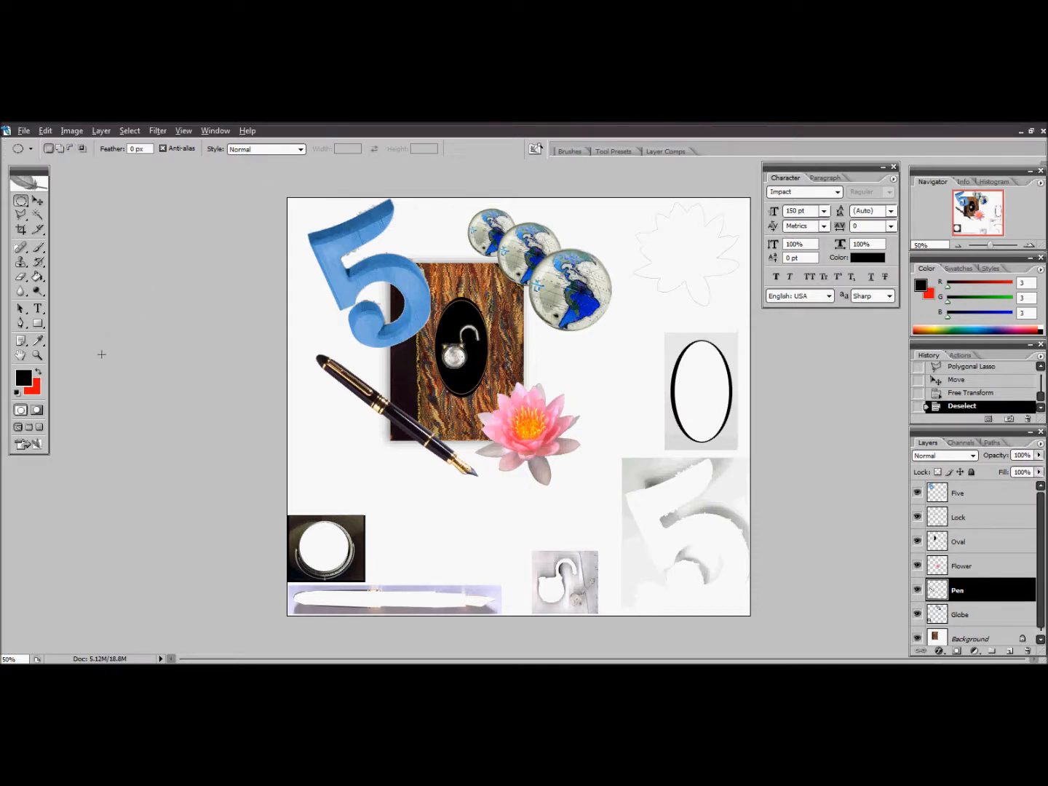
Crop the image to the finished composite around the book, keeping the whole globe and flower and cutting off the leftover source pictures
left_click(22, 231)
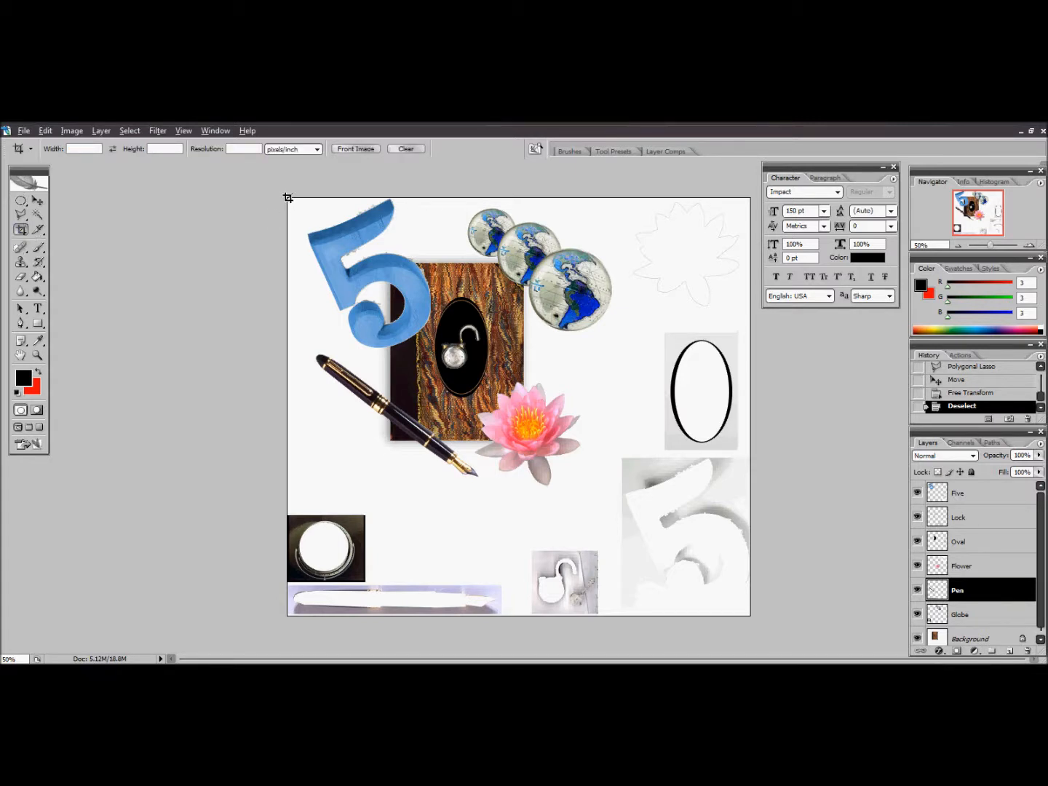
left_click_drag(305, 249, 567, 477)
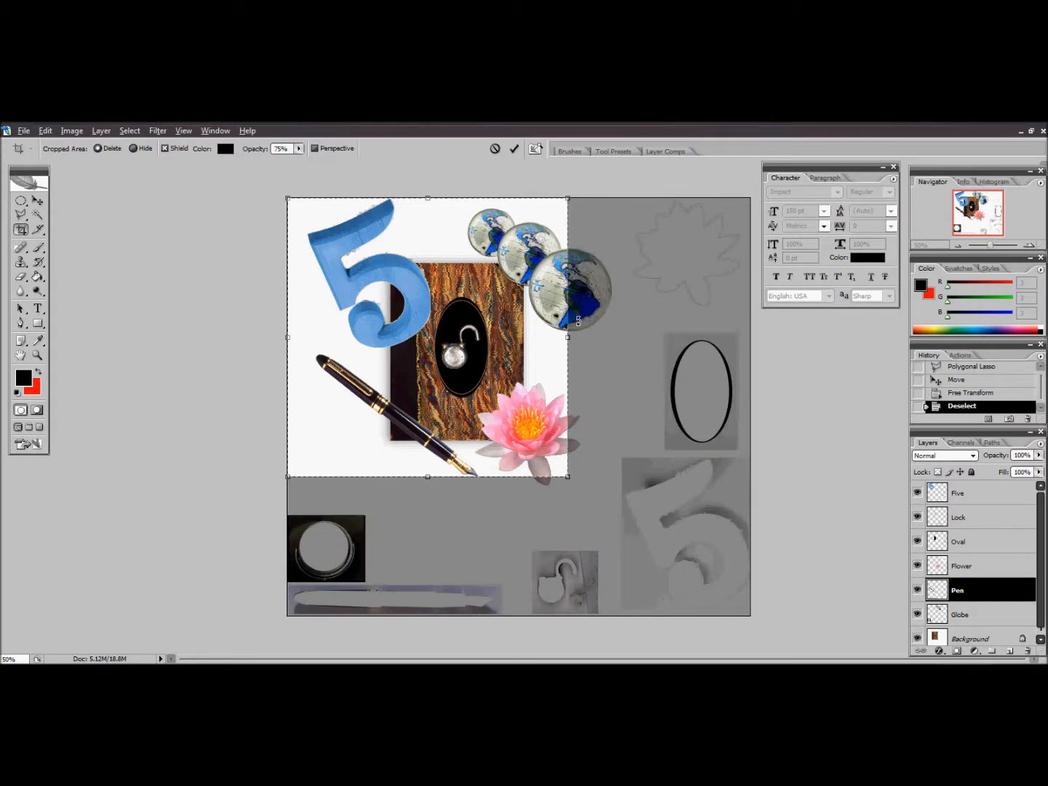
left_click_drag(569, 336, 613, 338)
left_click_drag(449, 478, 447, 495)
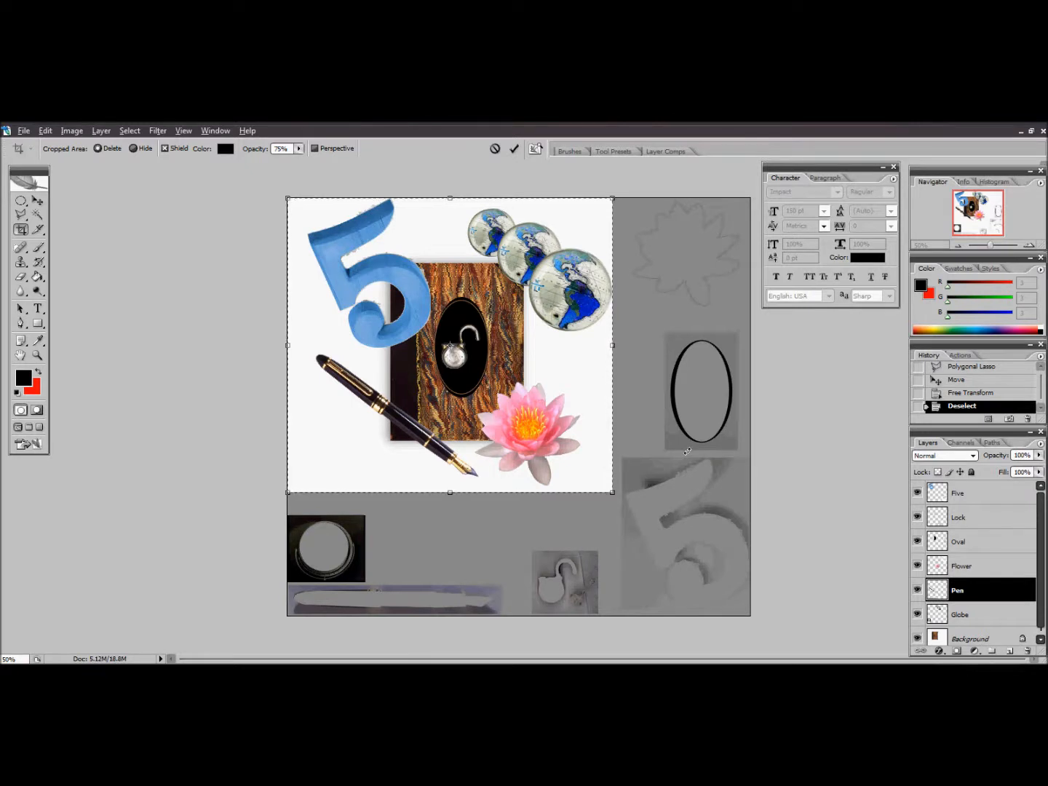
key("Return")
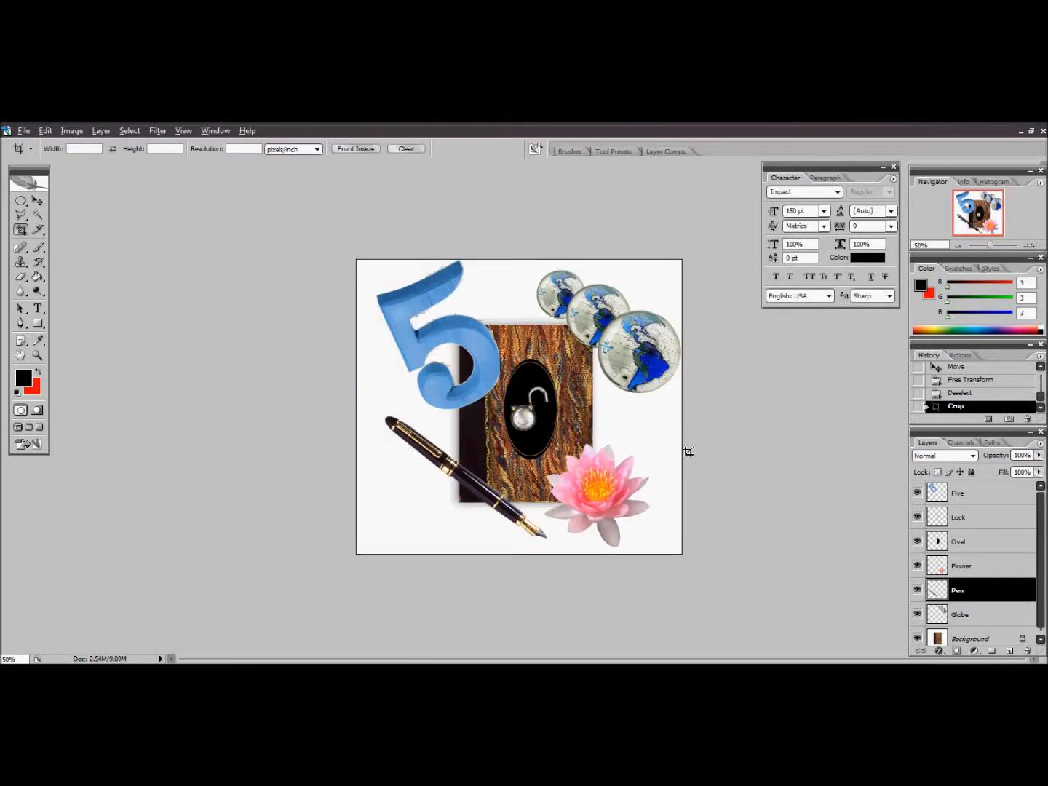